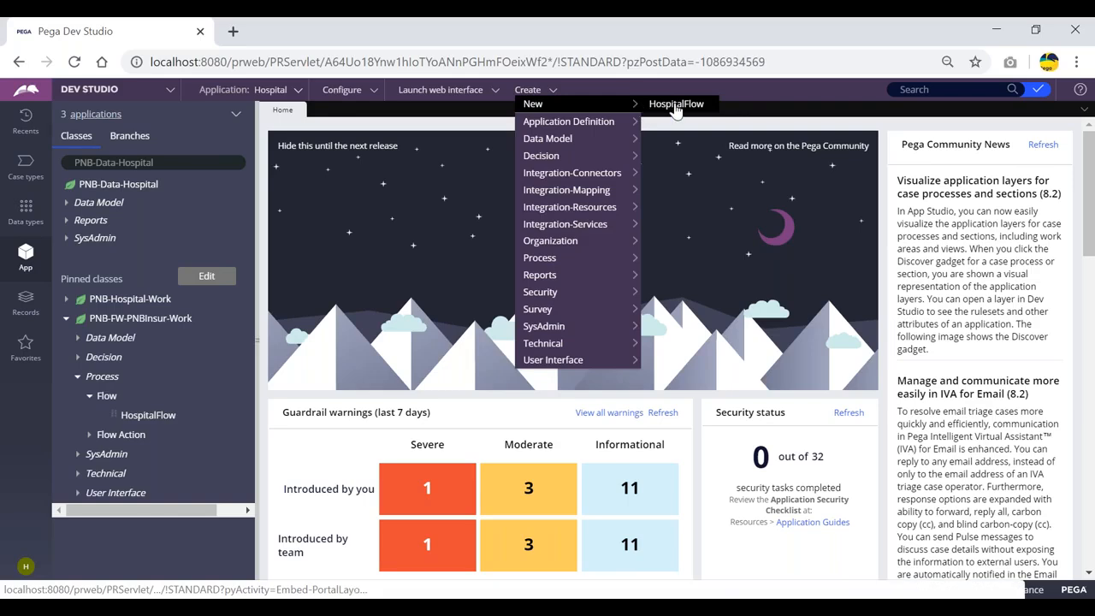
Create a new HospitalFlow case, PNB-47, which opens at its empty CustDetailsFA form
left_click(675, 104)
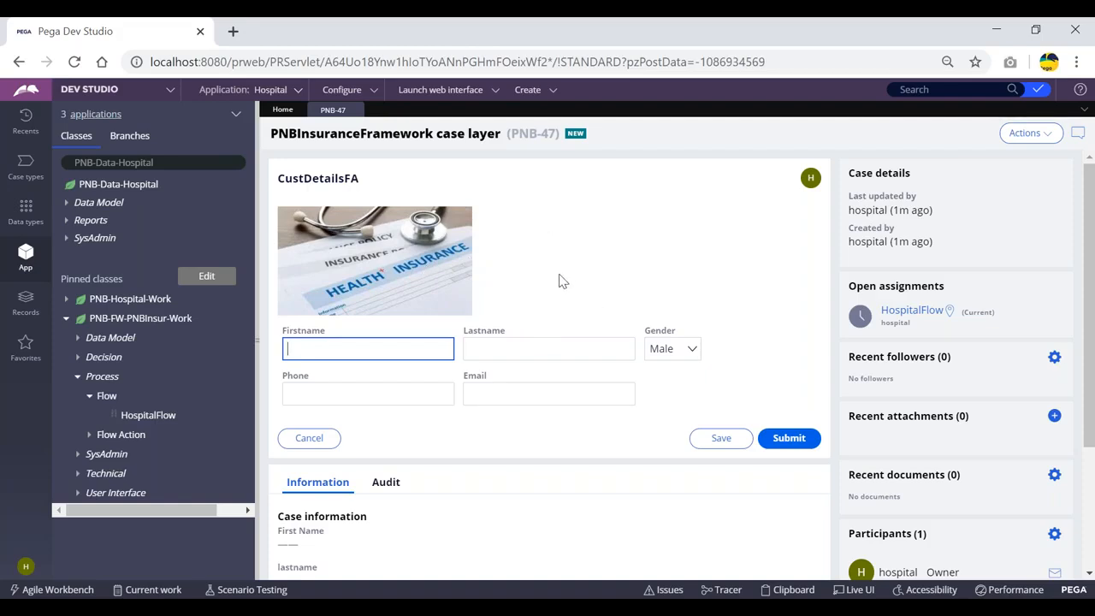
Open a private browser window and load the Pega Platform login page
key("ctrl+shift+n")
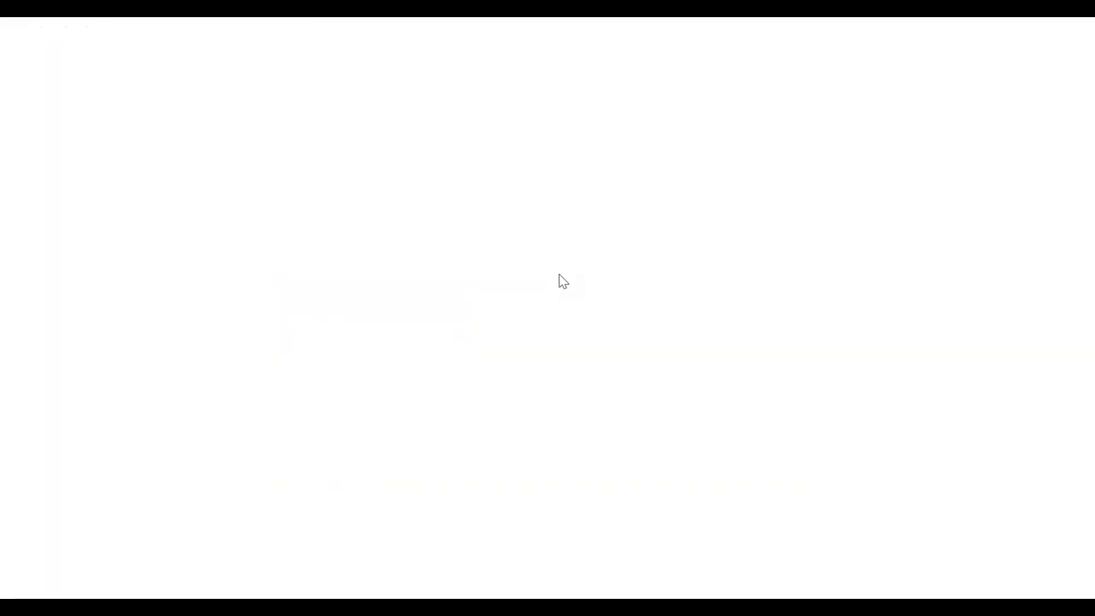
type("lo")
key("Down")
key("Down")
key("Down")
key("Return")
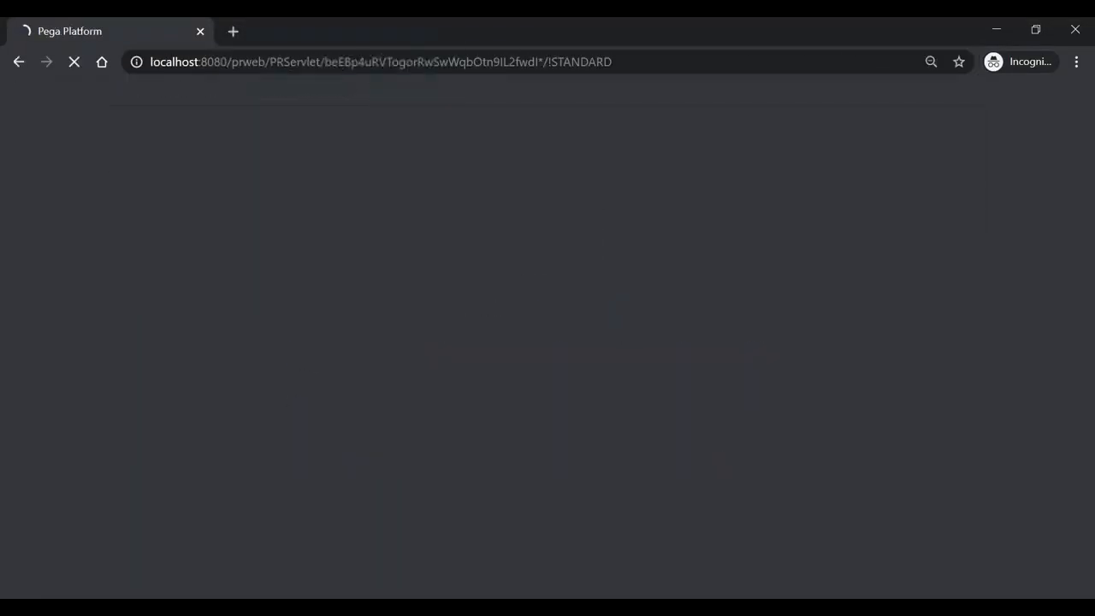
Log in as a second operator by editing the saved login's user name
left_click(565, 276)
type("ho")
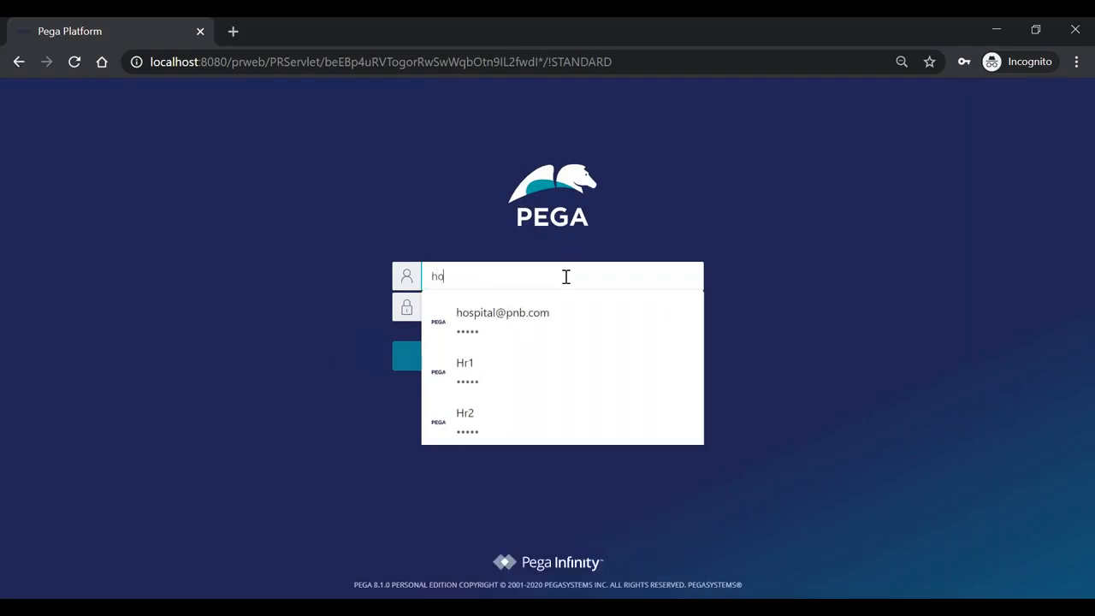
key("Down")
key("Return")
left_click(471, 276)
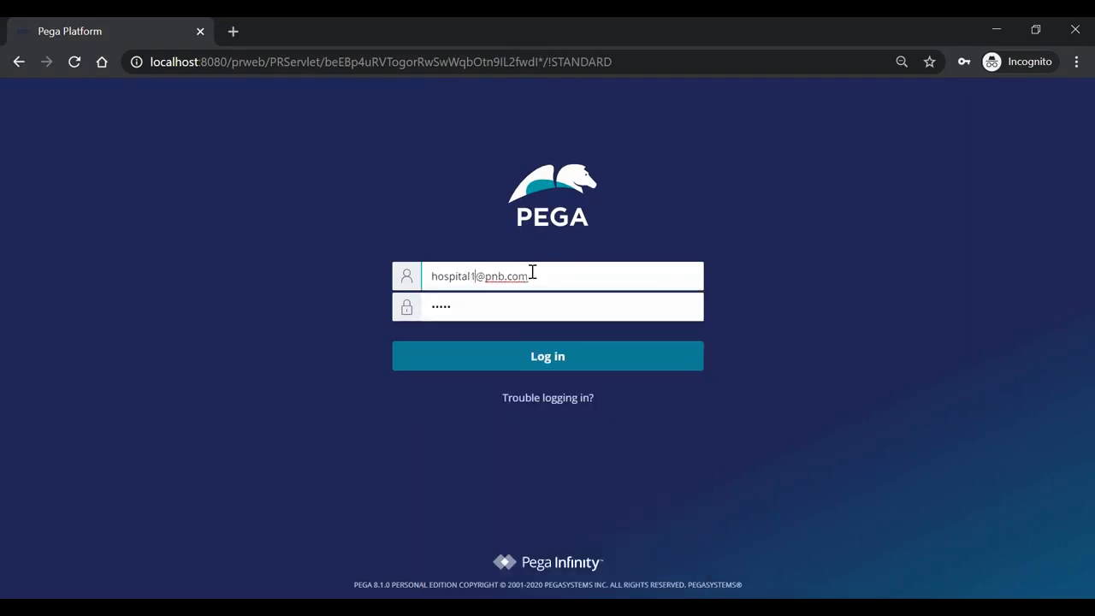
left_click(552, 356)
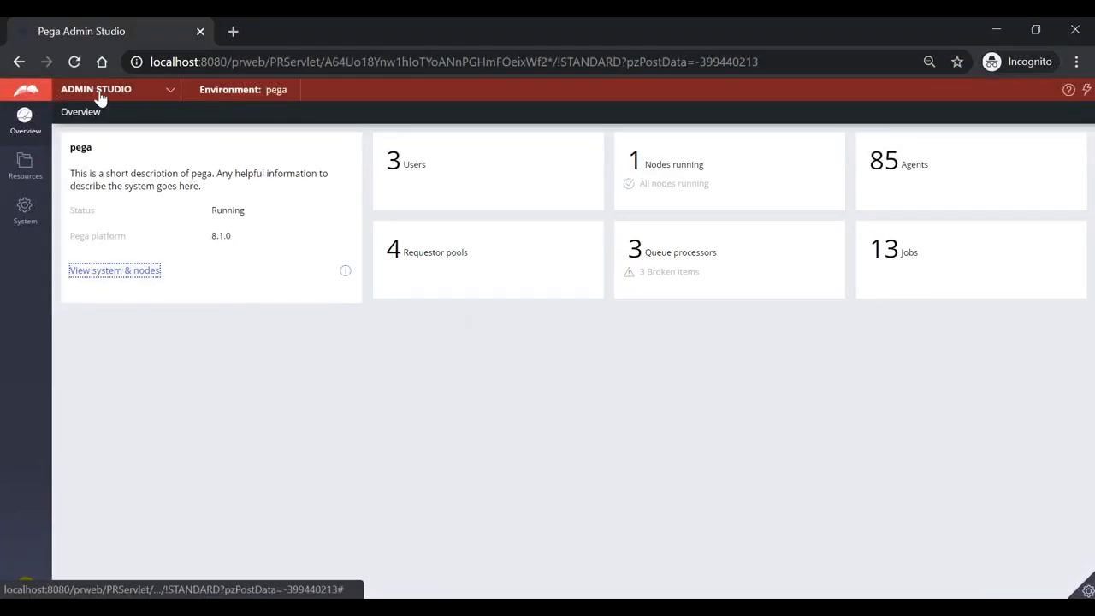
Switch the second session to Dev Studio and show the application class explorer
left_click(100, 94)
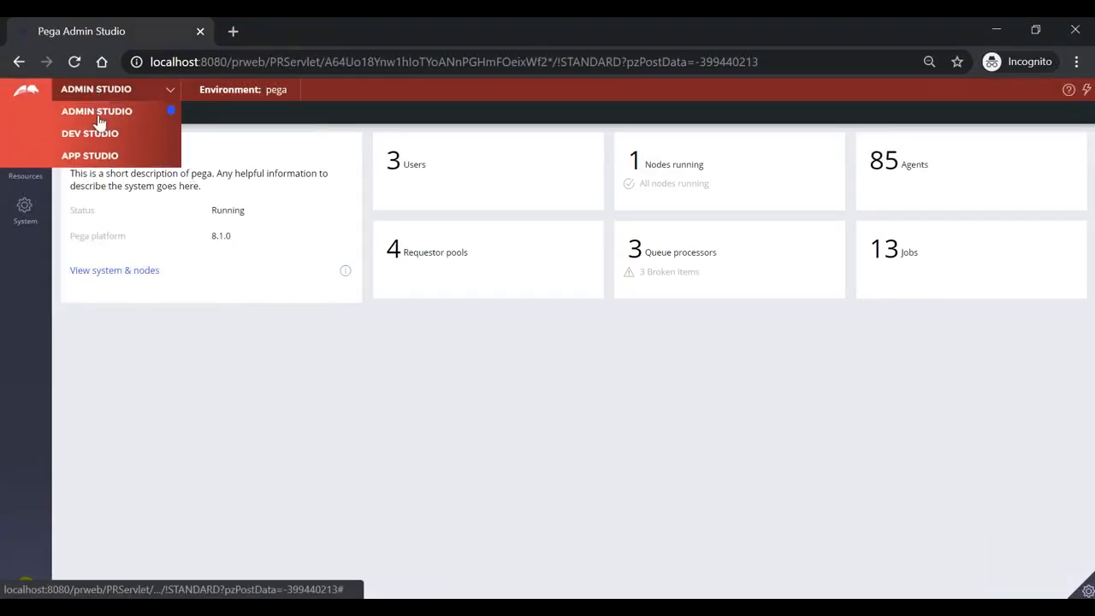
left_click(89, 134)
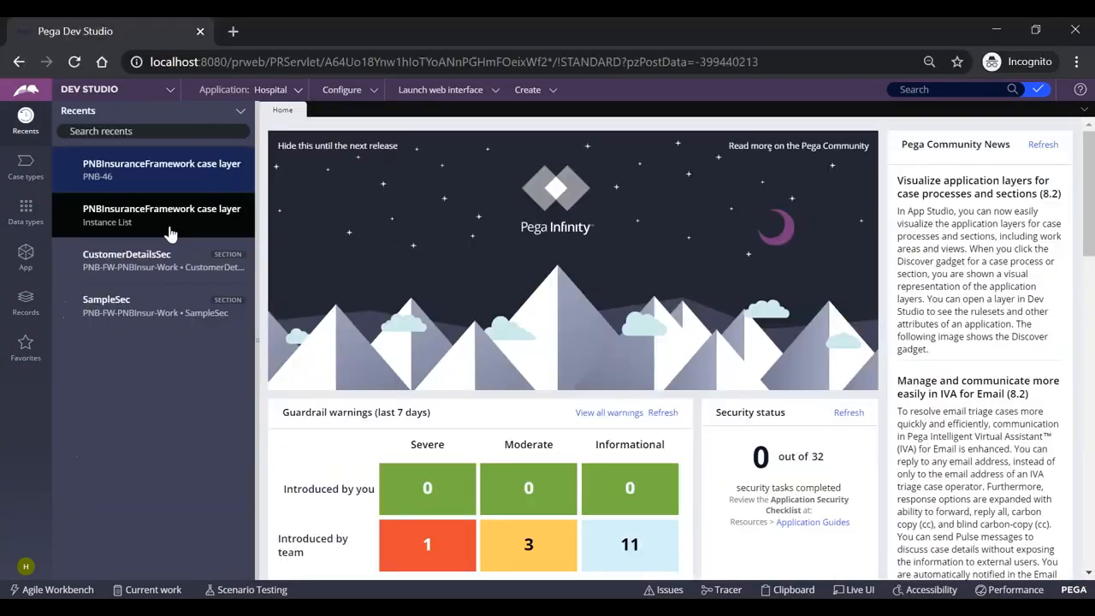
left_click(26, 254)
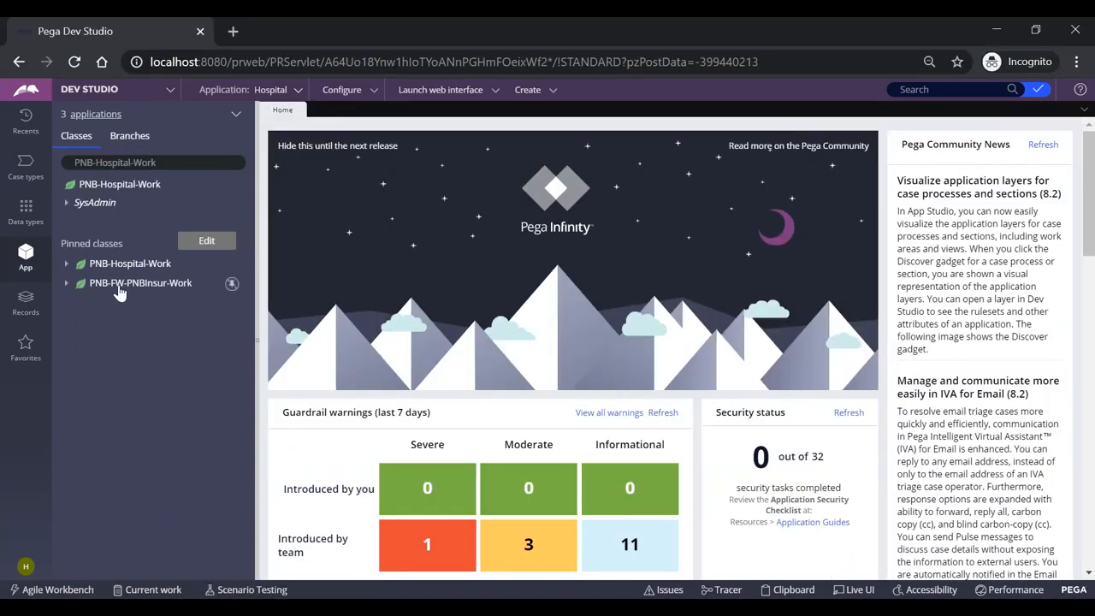
Open PNB-47 from the PNBInsuranceFramework case instances and begin its HospitalFlow assignment
left_click(120, 283)
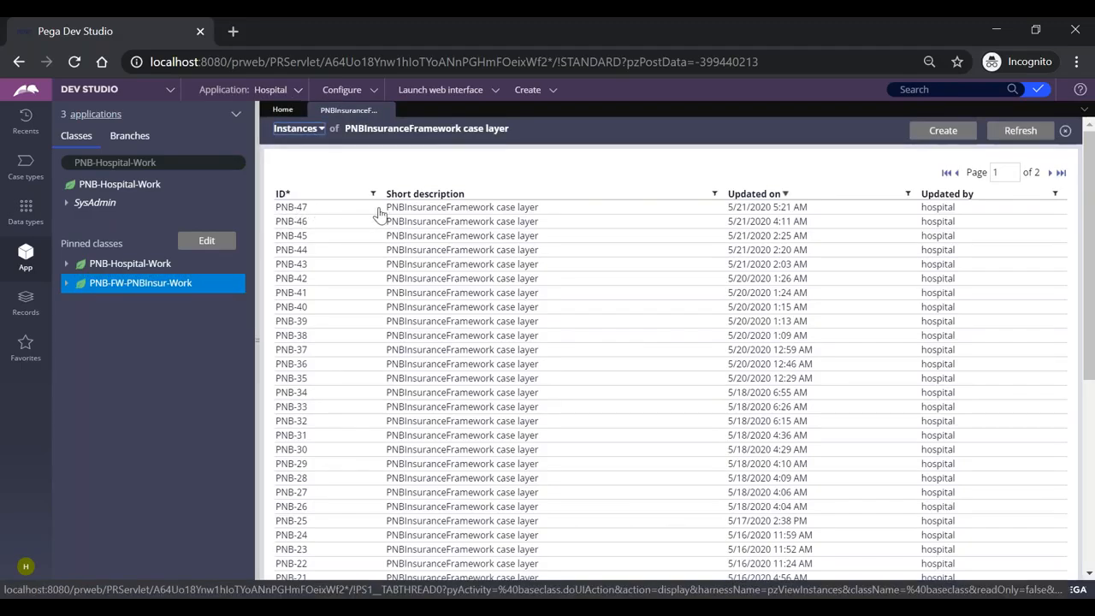
left_click(420, 206)
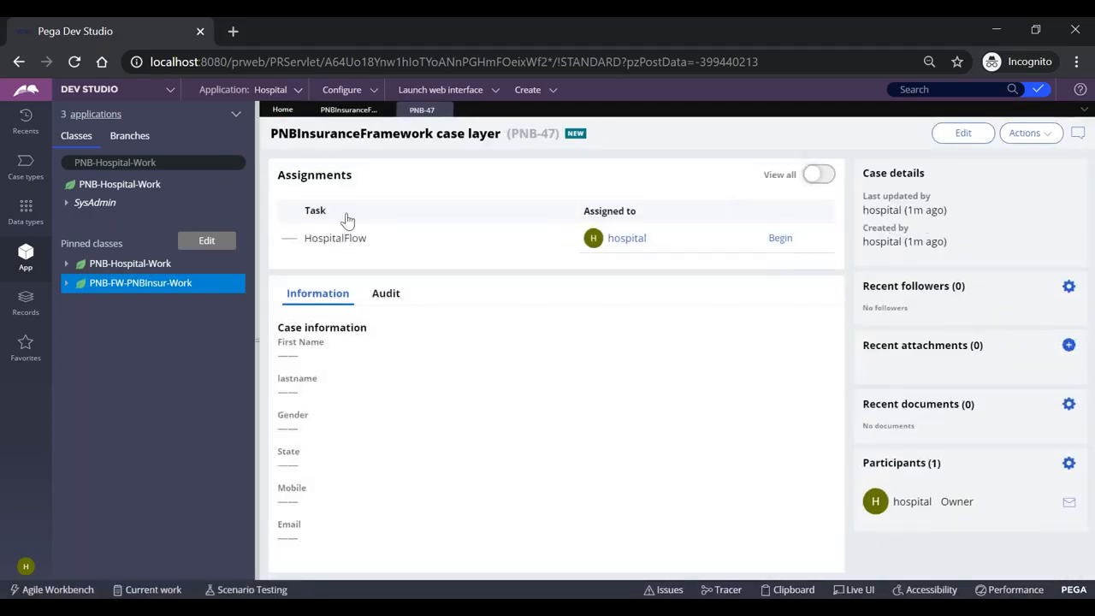
left_click(780, 240)
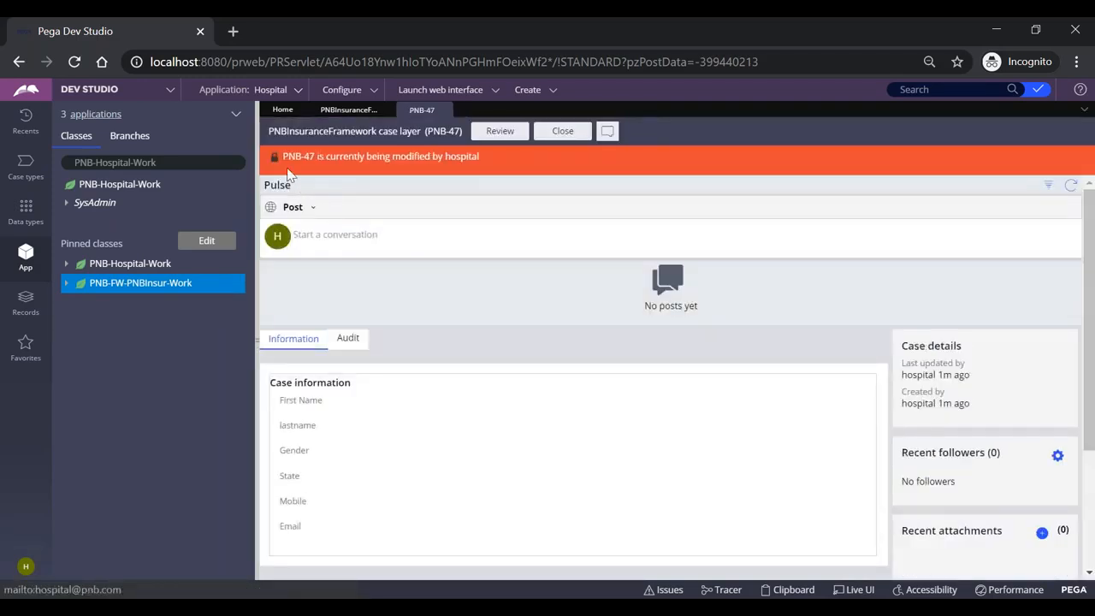
Read the lock banner naming the operator holding PNB-47, then close the case
left_click_drag(283, 156, 441, 157)
left_click(462, 157)
double_click(462, 157)
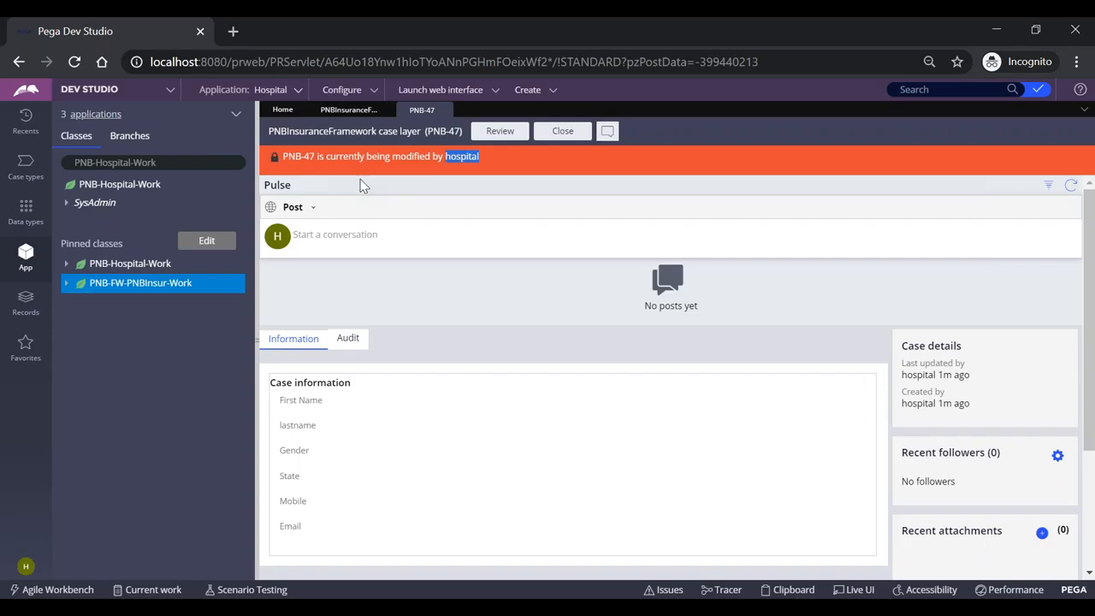
left_click(443, 111)
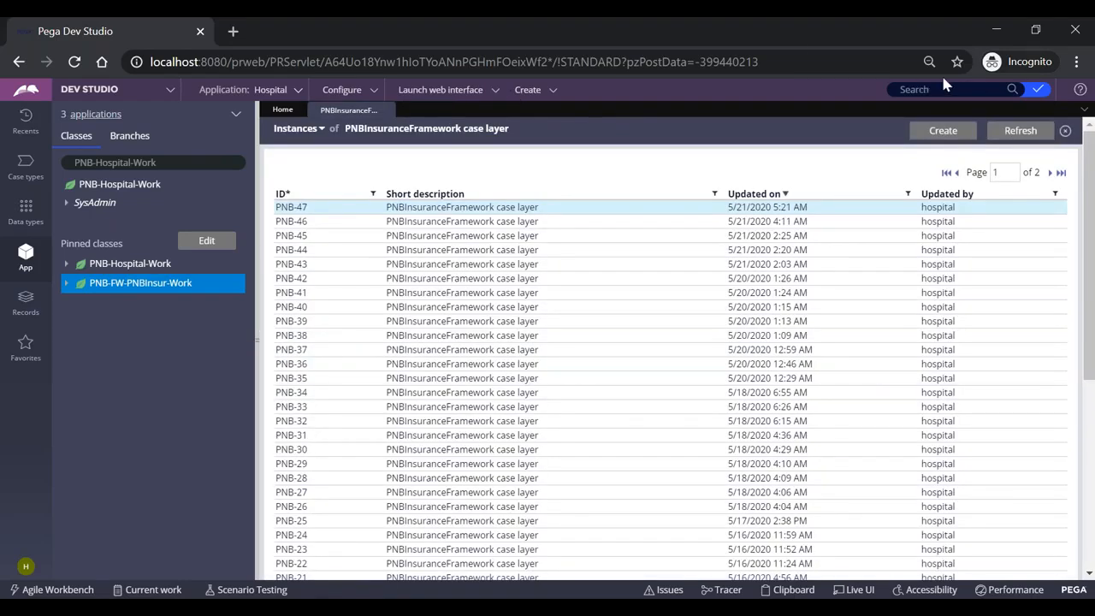
Close the private window and search the class explorer for System-Locks
left_click(1075, 30)
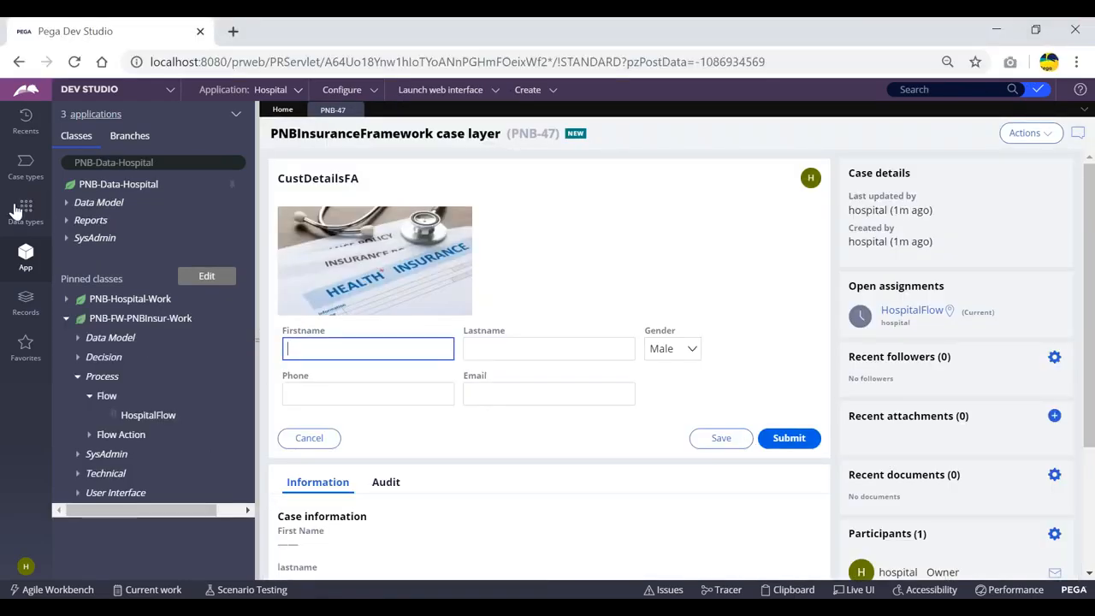
left_click(198, 159)
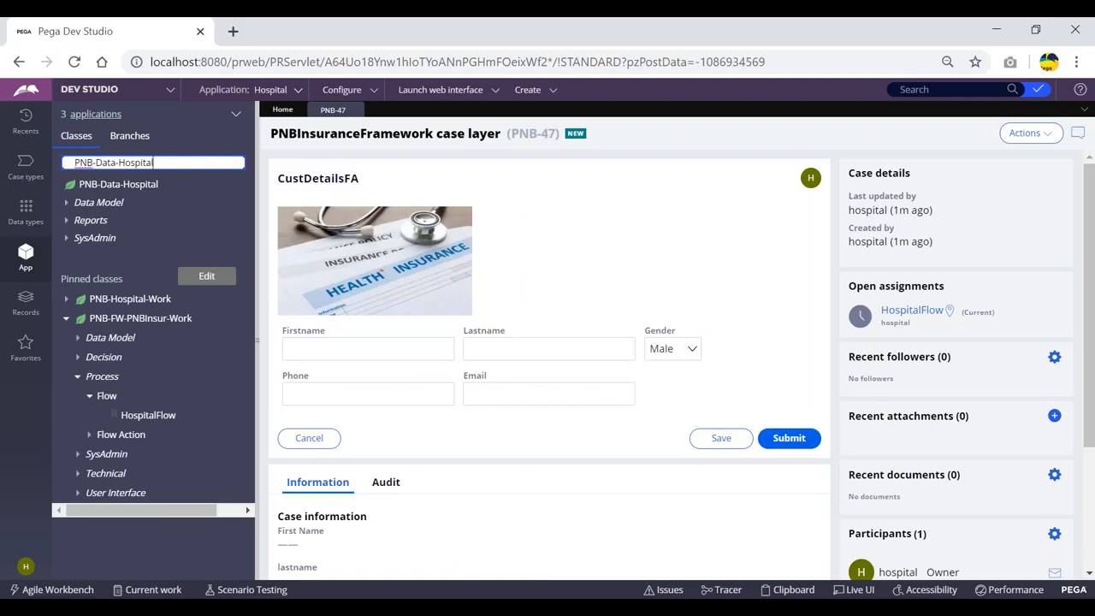
key("BackSpace")
key("BackSpace")
key("BackSpace")
key("BackSpace")
key("BackSpace")
key("BackSpace")
key("BackSpace")
key("BackSpace")
key("BackSpace")
key("BackSpace")
key("BackSpace")
key("BackSpace")
key("BackSpace")
key("BackSpace")
key("BackSpace")
key("BackSpace")
key("BackSpace")
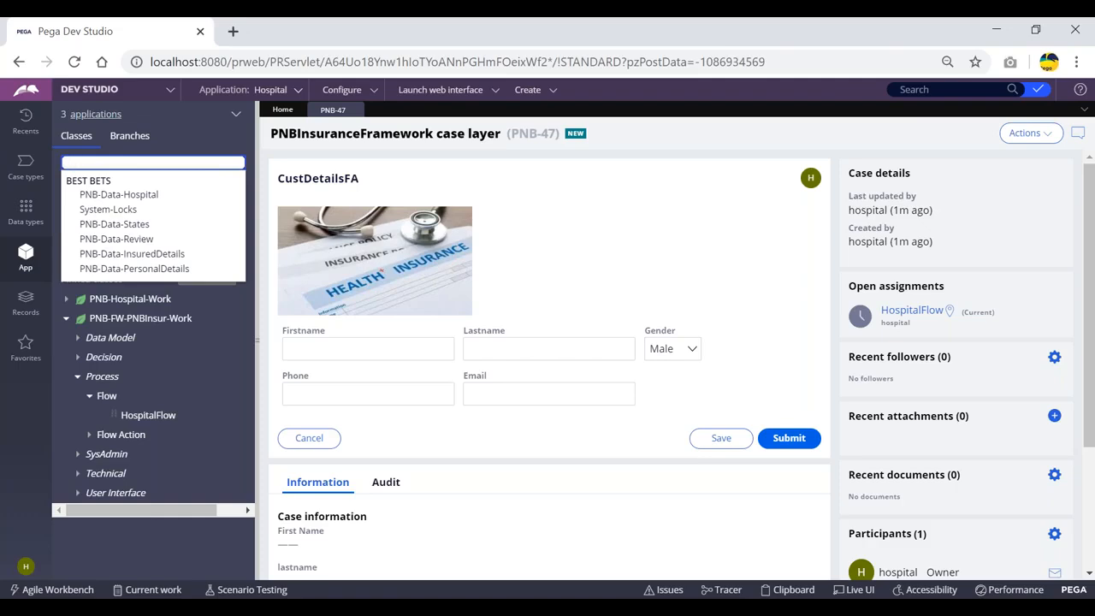
type("syst")
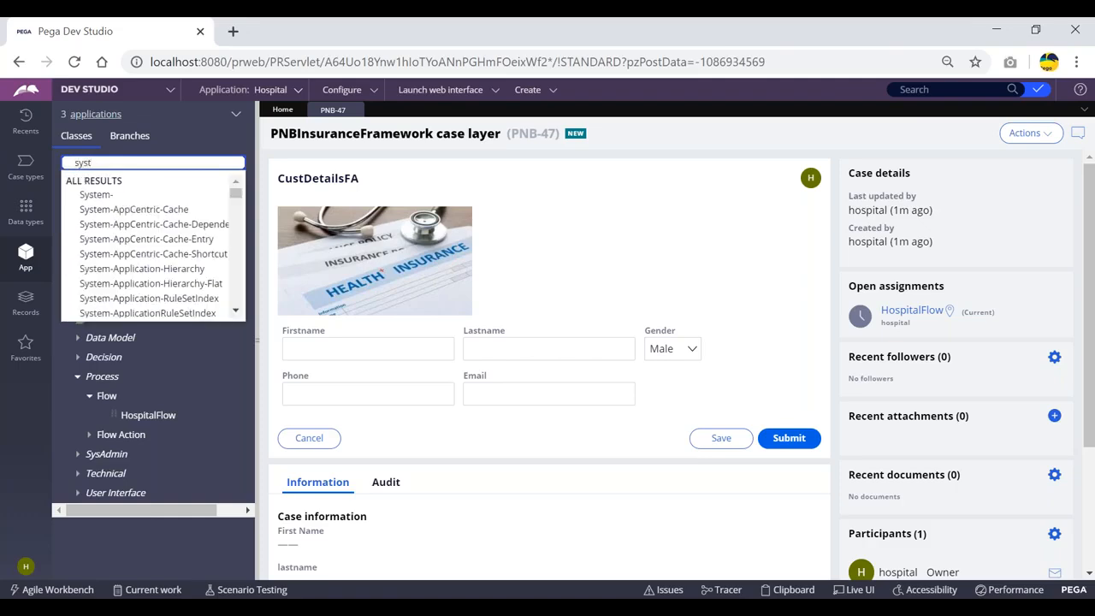
key("BackSpace")
type("tem-lo")
key("Down")
key("Return")
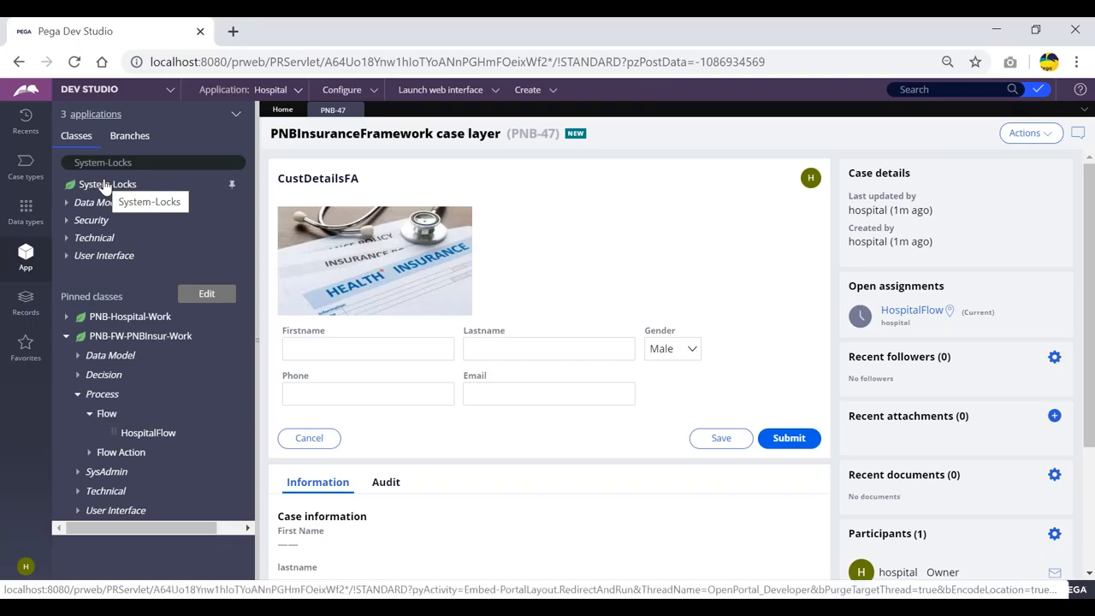
Close PNB-47, see that System-Locks has no records, and start new HospitalFlow case PNB-48
left_click(355, 111)
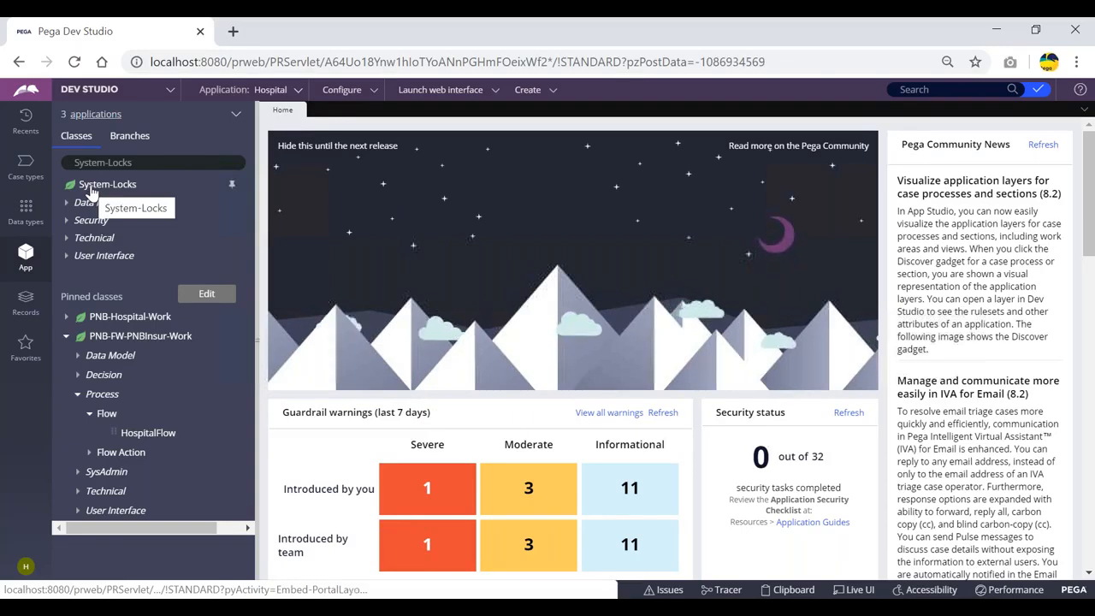
left_click(92, 192)
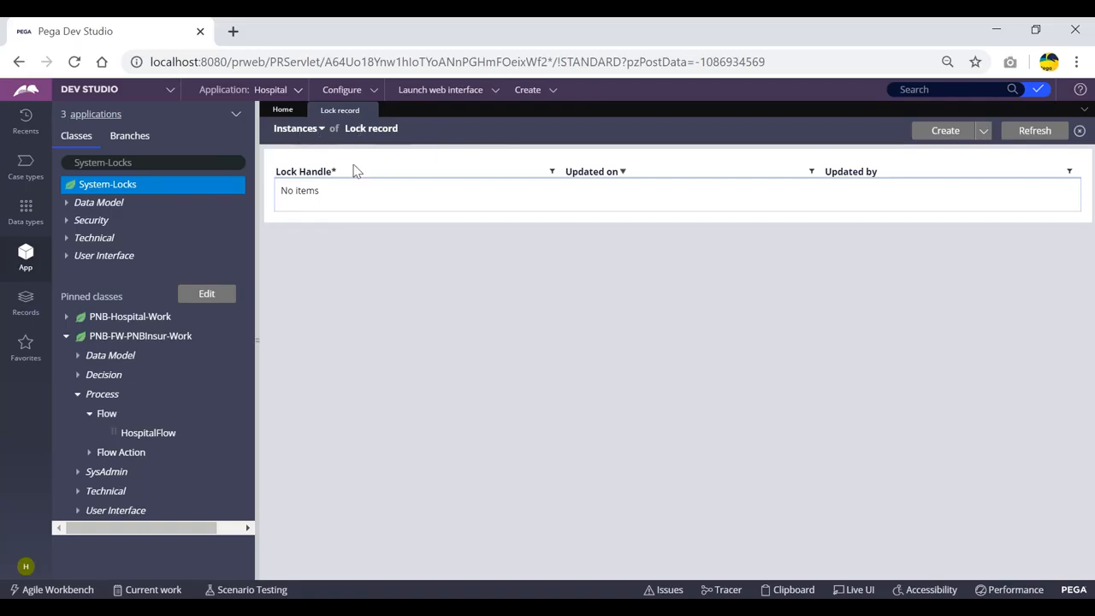
left_click(525, 91)
mouse_move(530, 104)
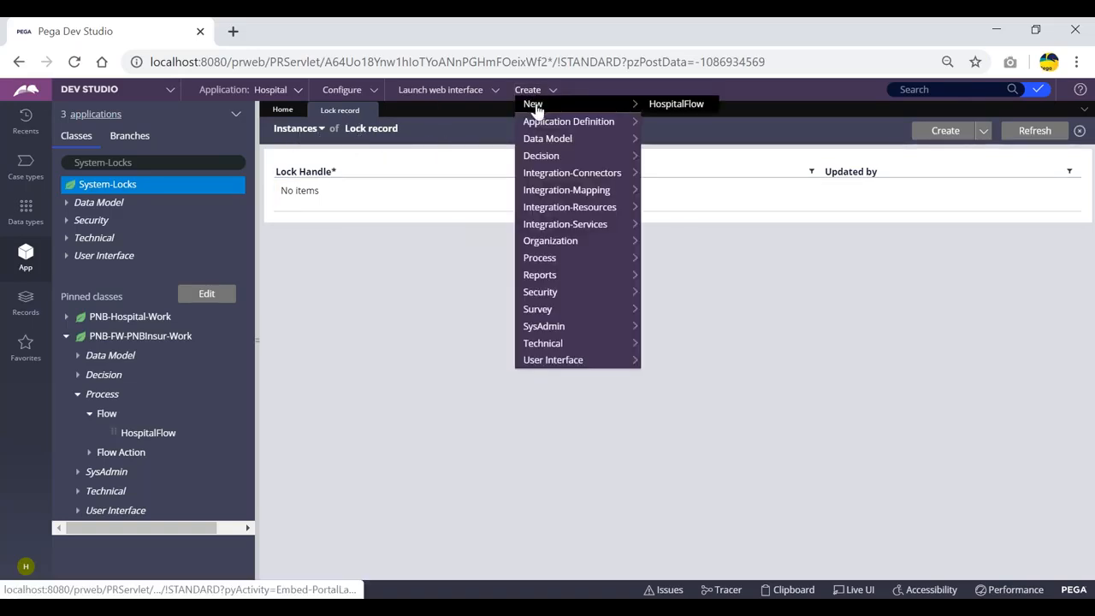
left_click(676, 105)
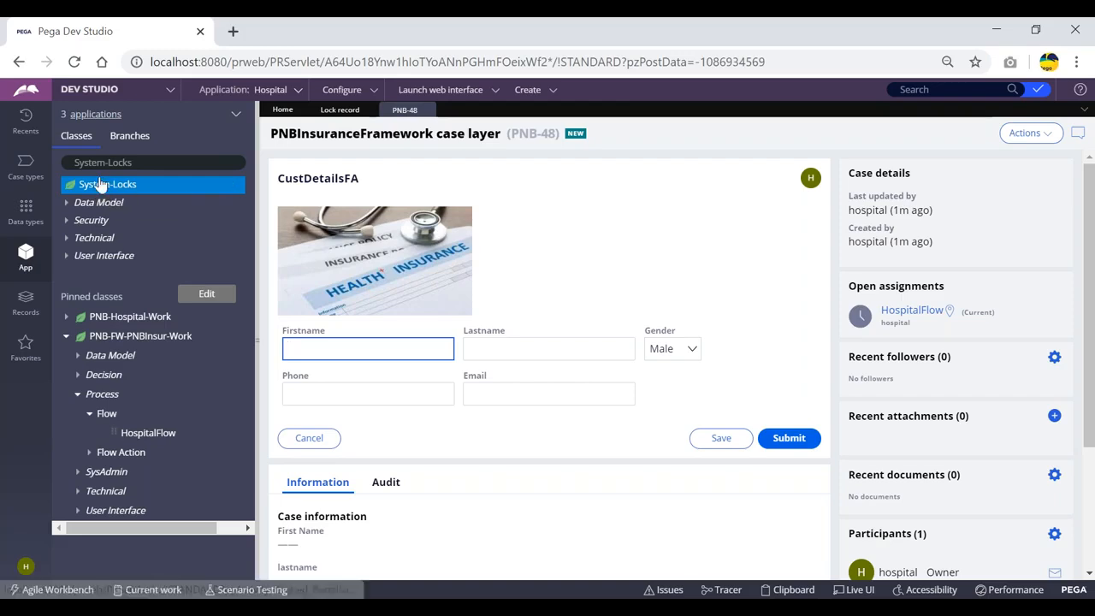
Switch between case PNB-48 and the Lock record list showing its single lock entry
left_click(337, 111)
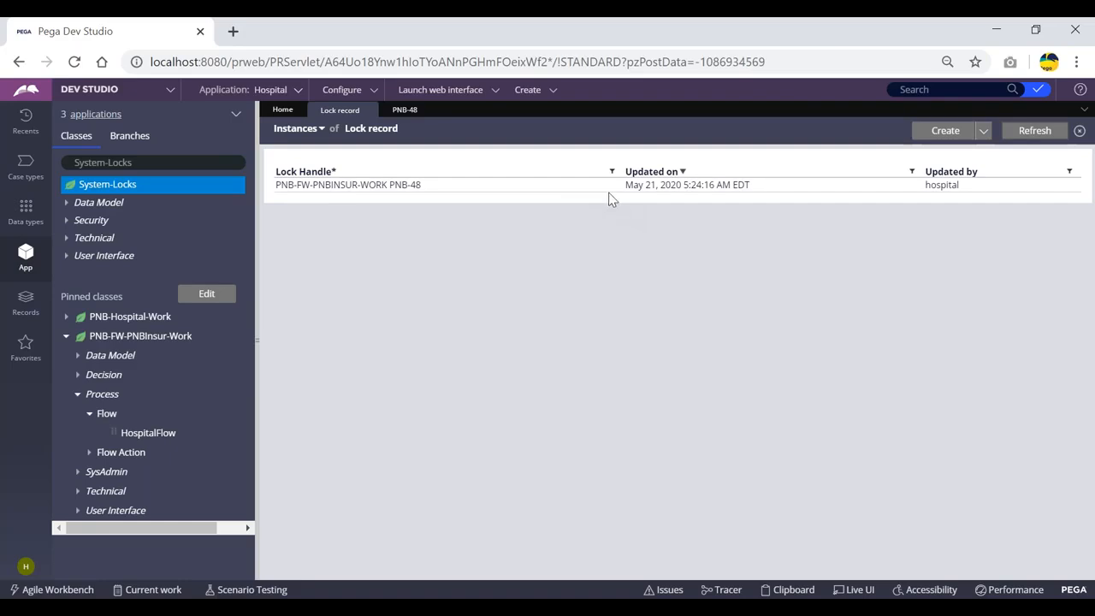
double_click(921, 189)
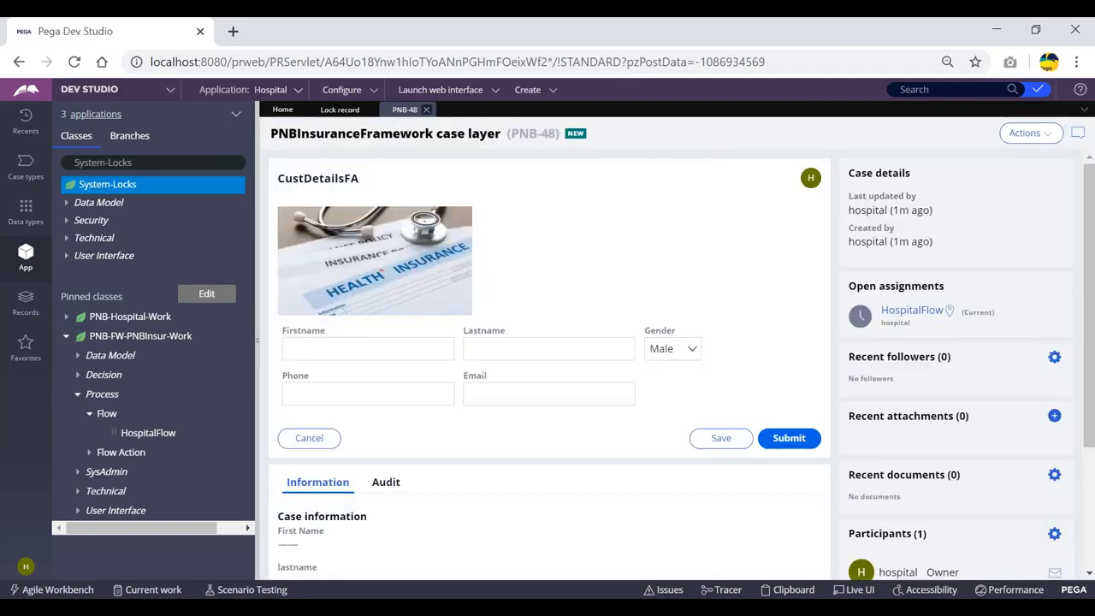
left_click(342, 111)
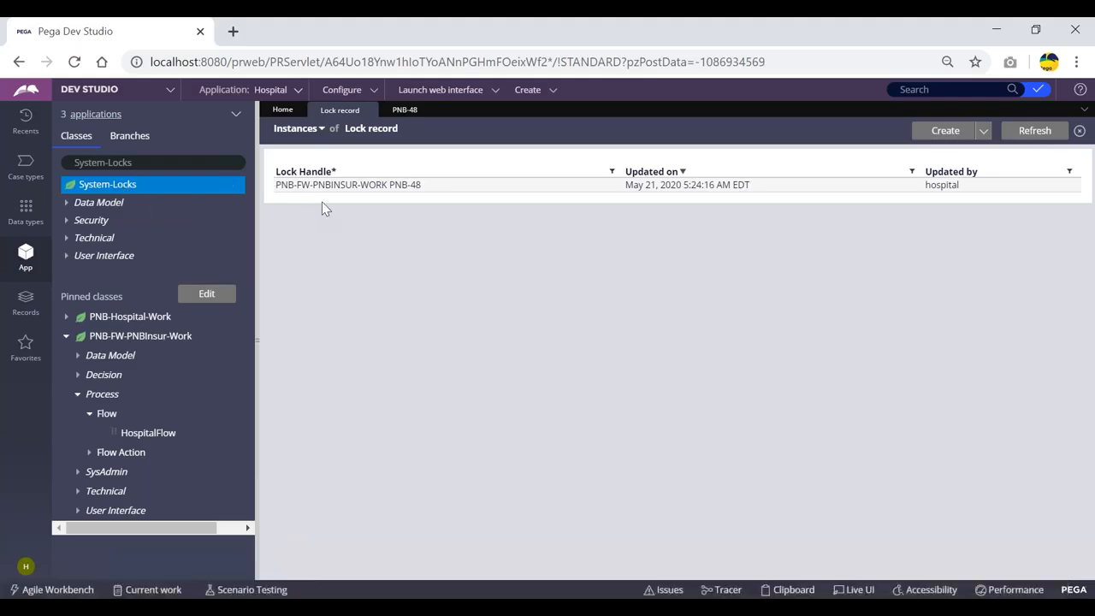
Open the Database Table view for System-Locks, showing pr_sys_locks in PegaDATA
right_click(119, 190)
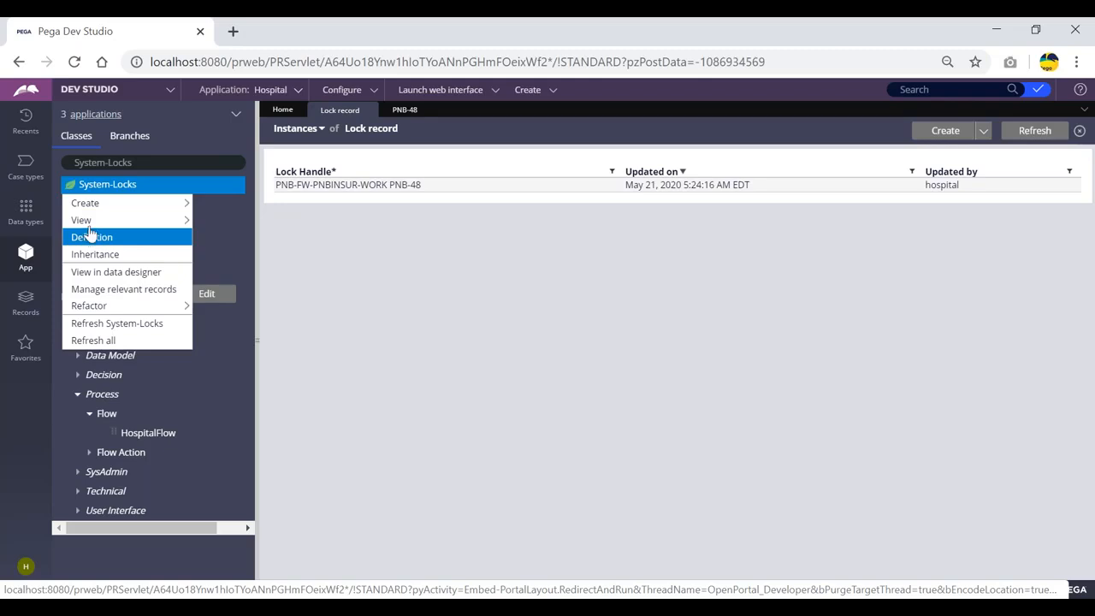
mouse_move(86, 203)
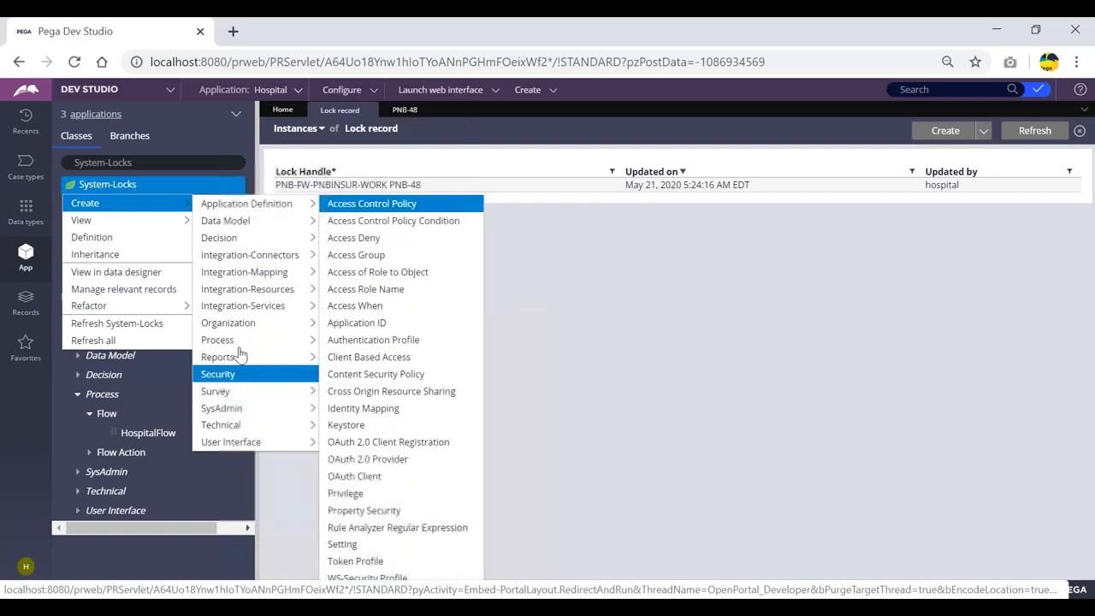
mouse_move(265, 239)
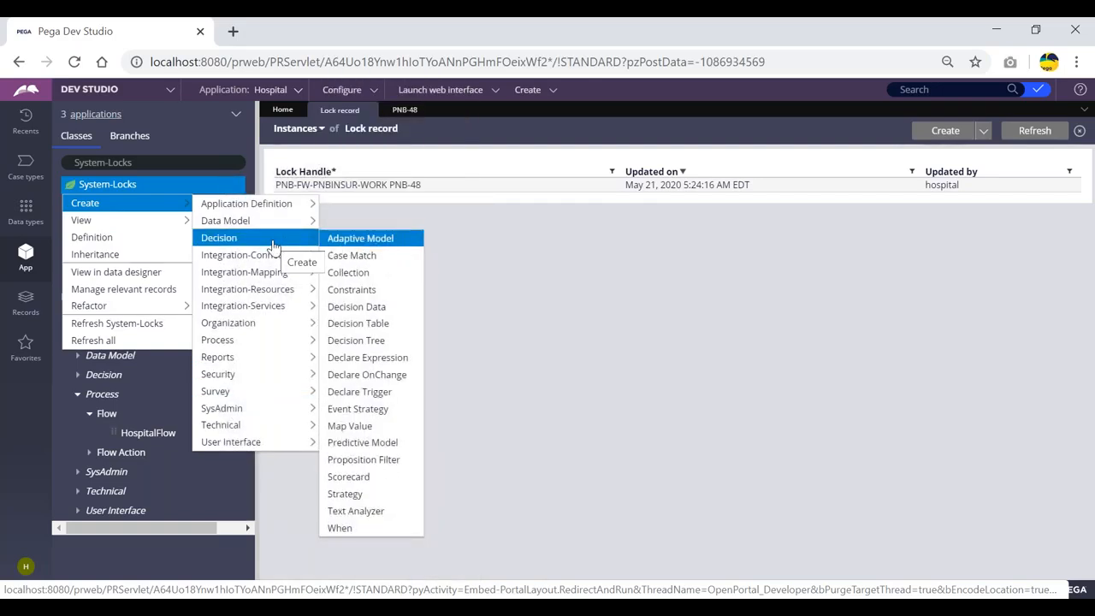
mouse_move(121, 221)
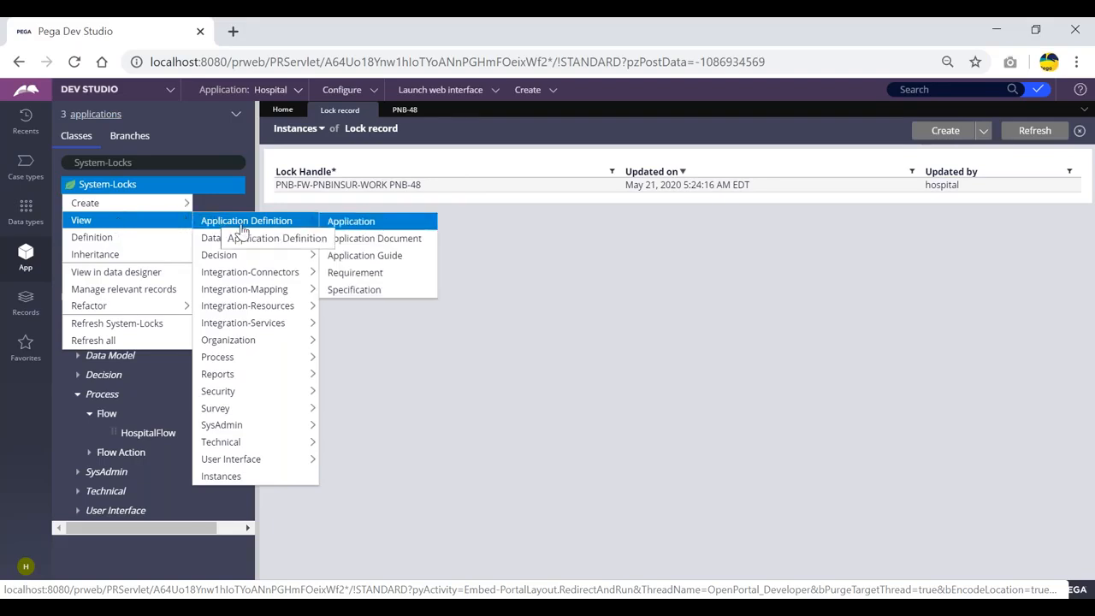
mouse_move(171, 221)
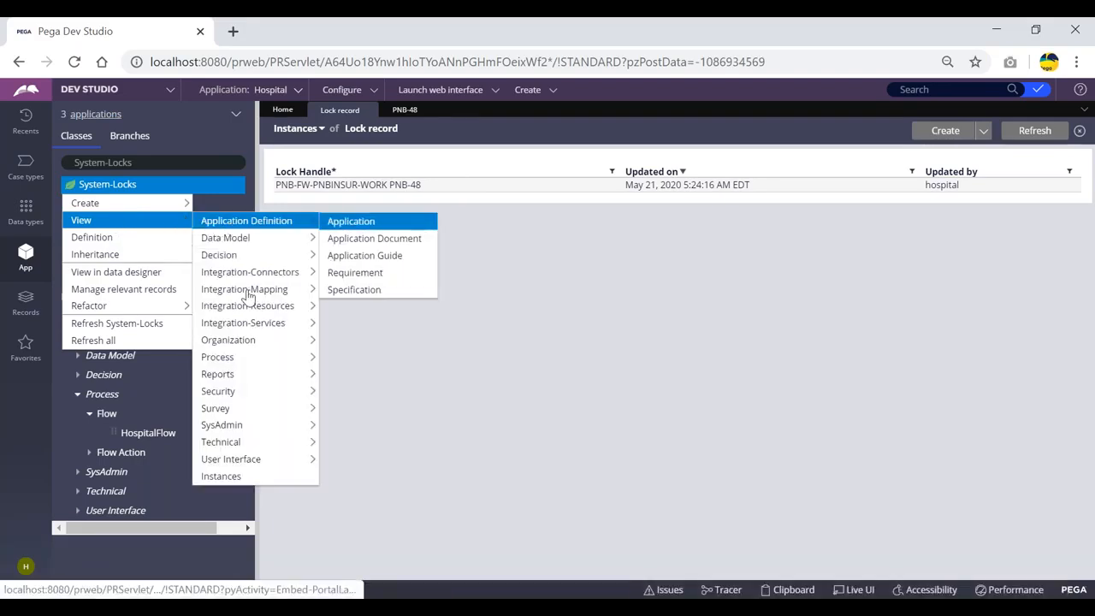
mouse_move(248, 426)
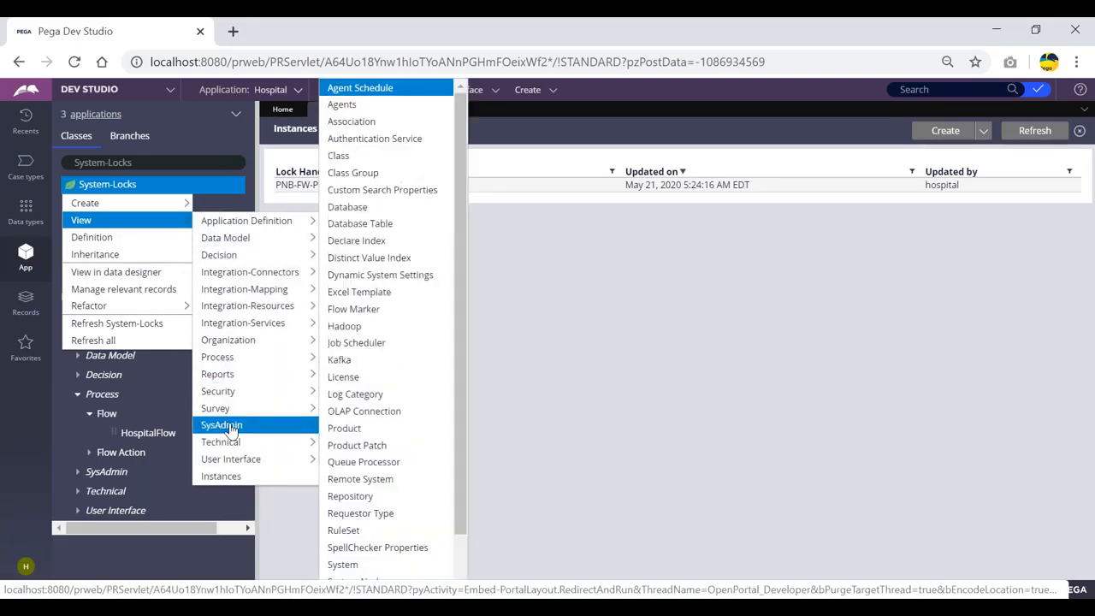
left_click(360, 223)
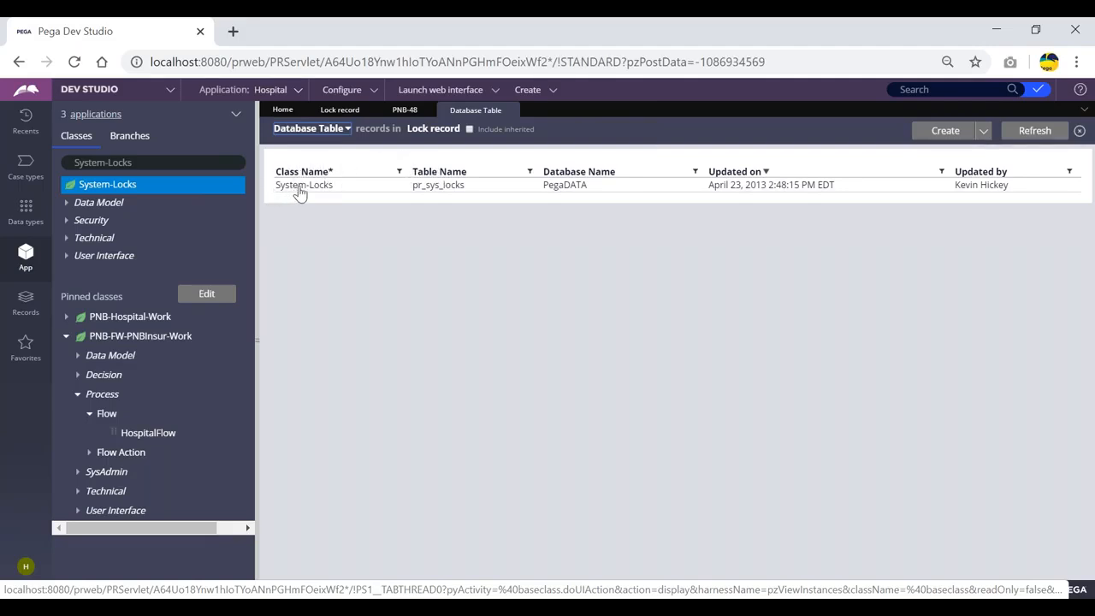
Open the pr_sys_locks Database Table record and check its Table name field
left_click(429, 188)
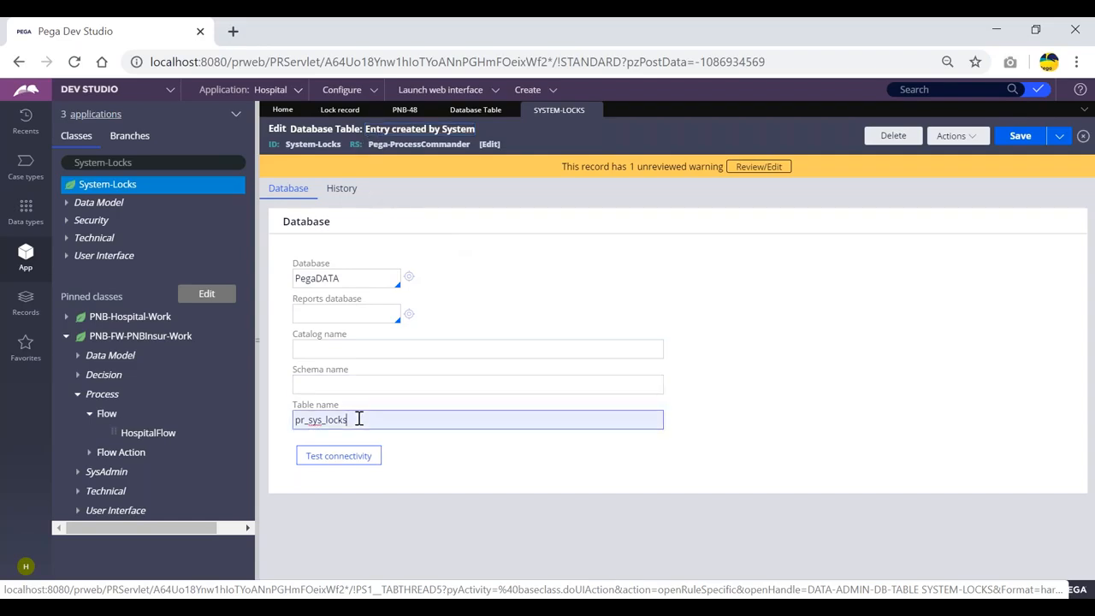
left_click_drag(360, 418, 282, 420)
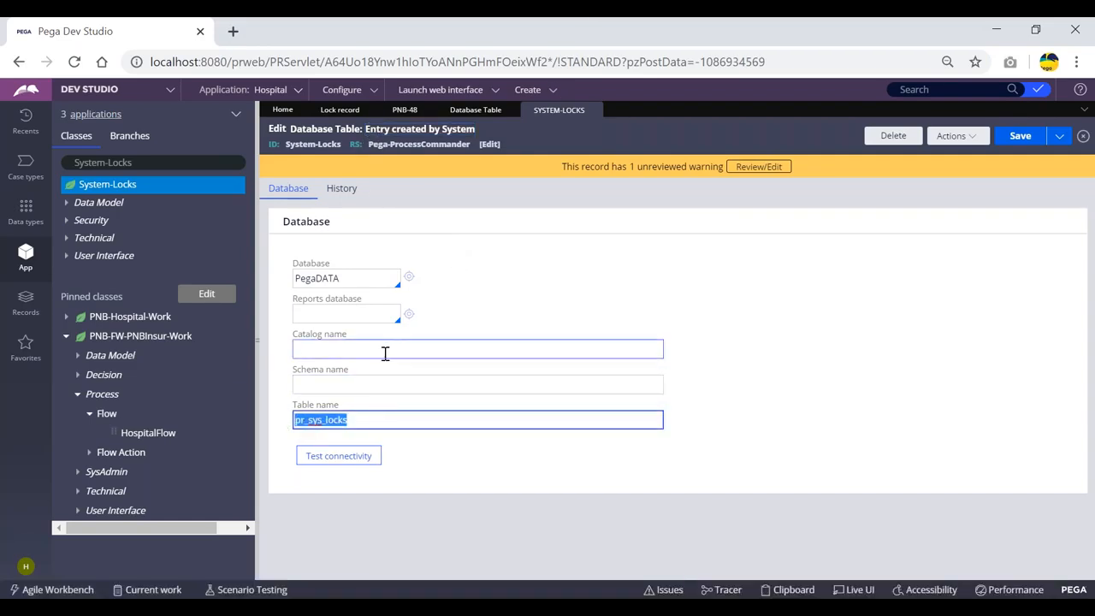
left_click(481, 226)
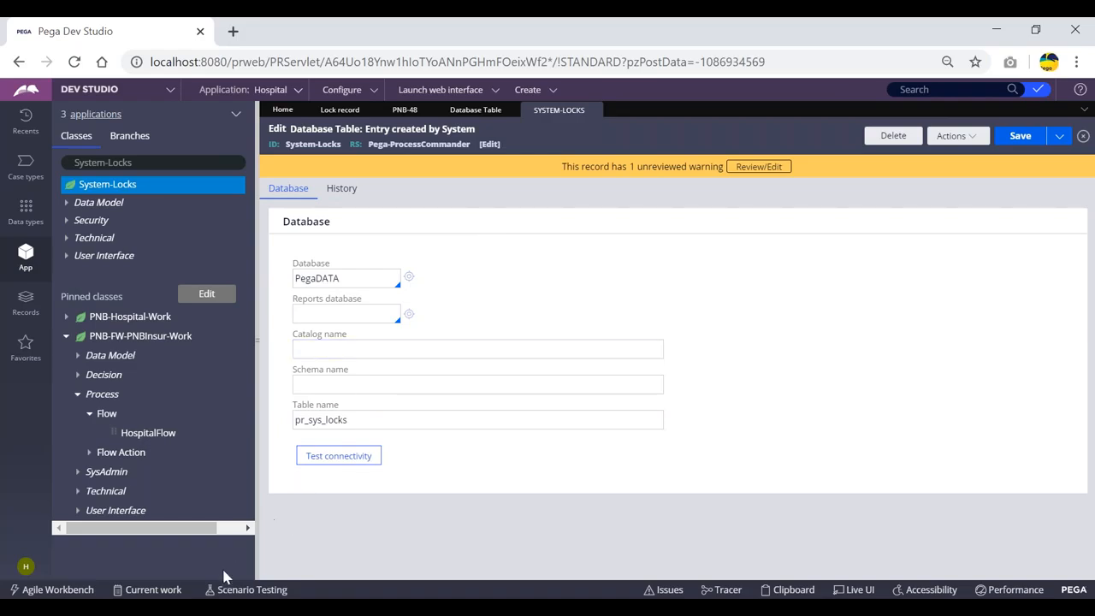
left_click(190, 607)
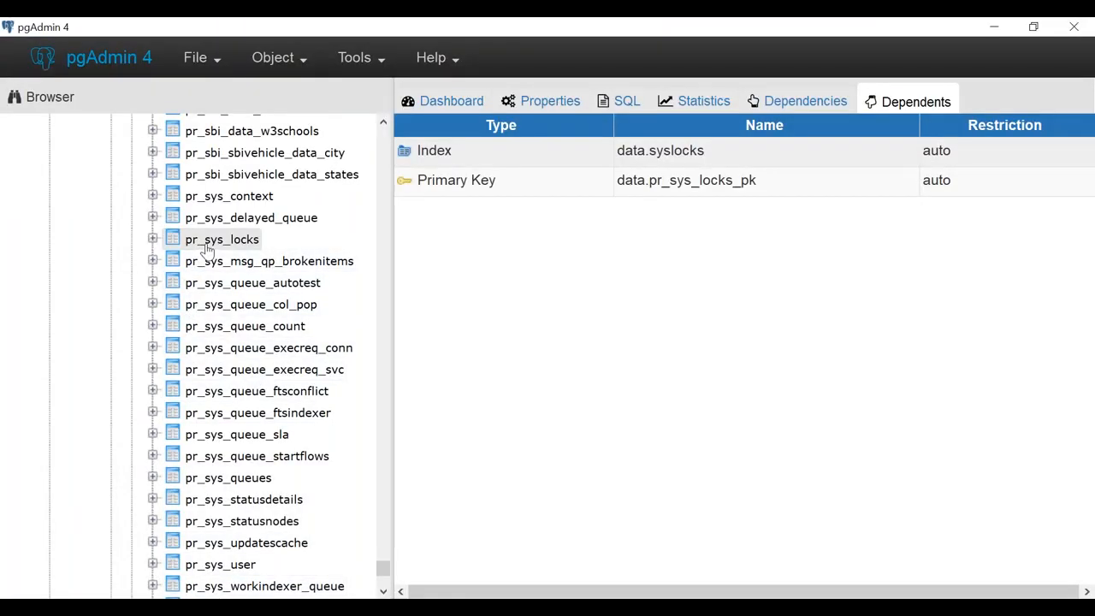
View all rows of data.pr_sys_locks in pgAdmin, comparing against the PNB-48 lock in Dev Studio
key("alt+Tab")
key("alt+Tab")
right_click(182, 243)
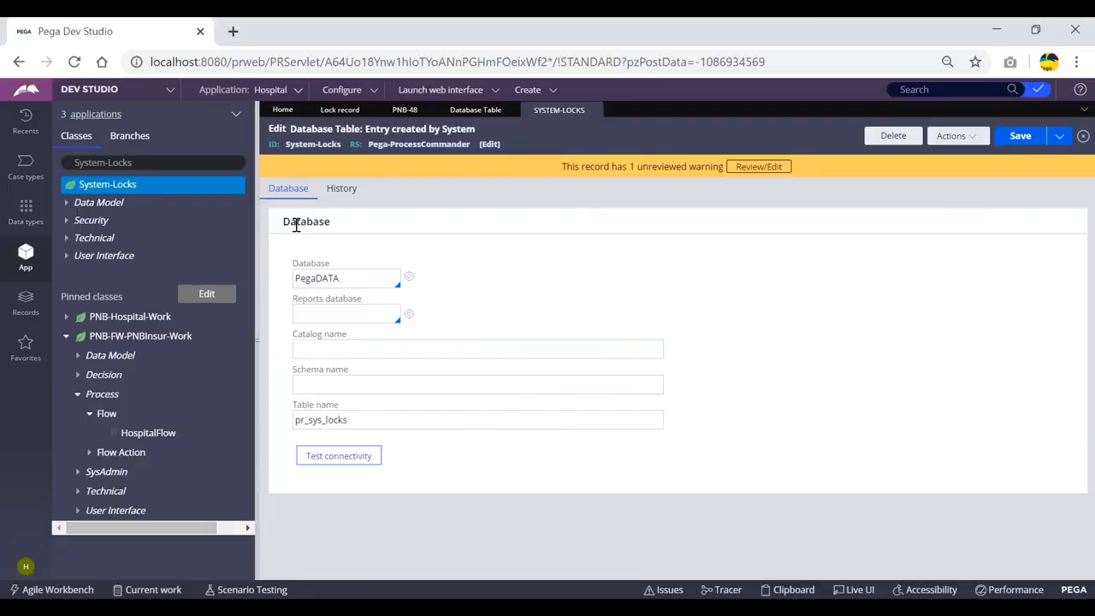
key("alt+Tab")
left_click(401, 109)
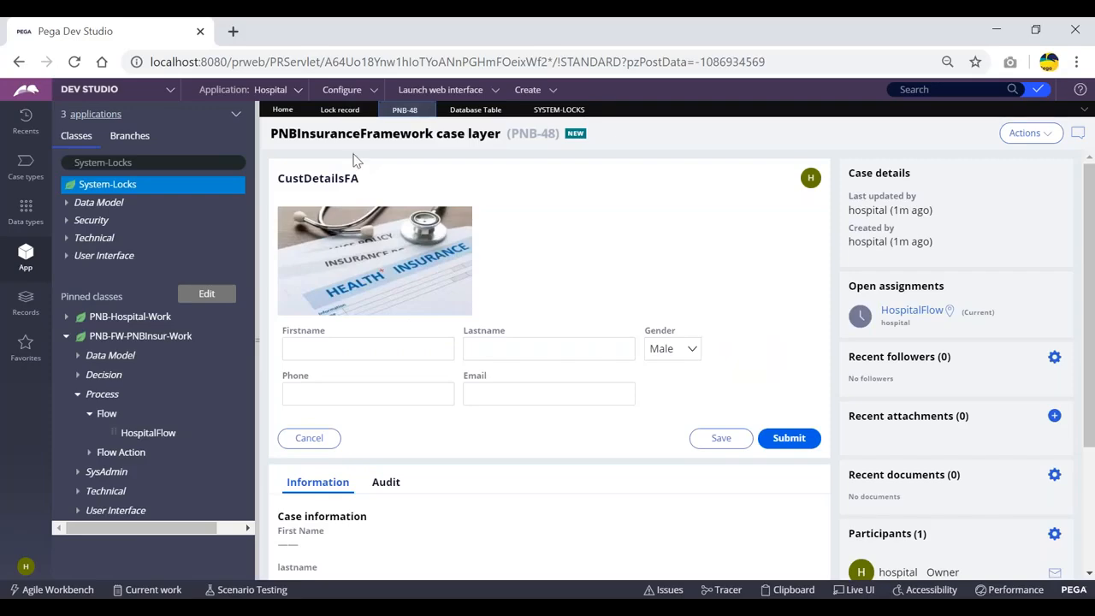
left_click(340, 110)
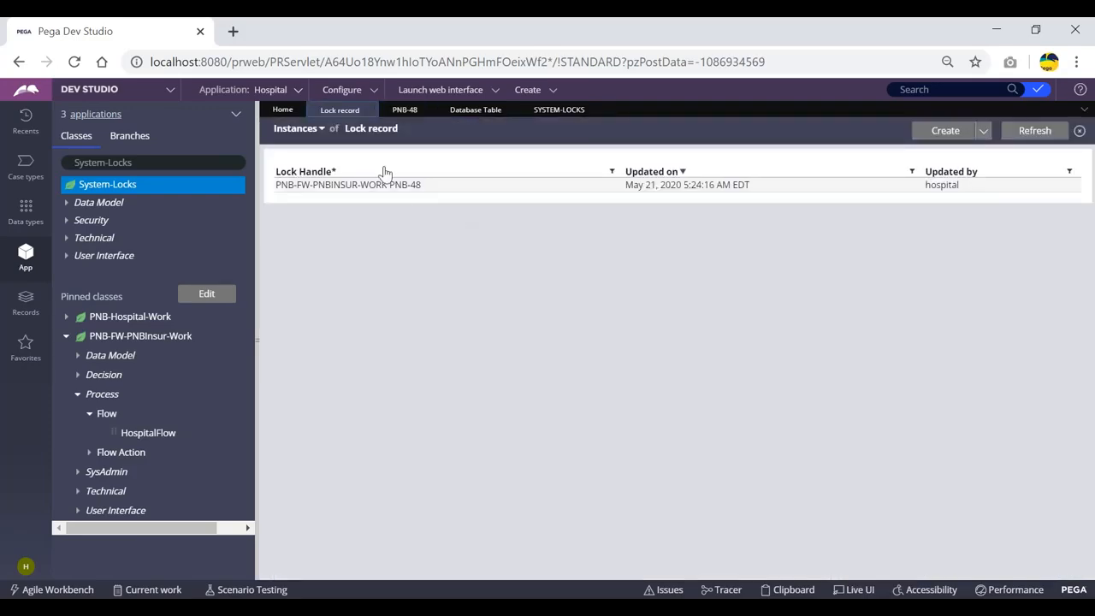
key("alt+Tab")
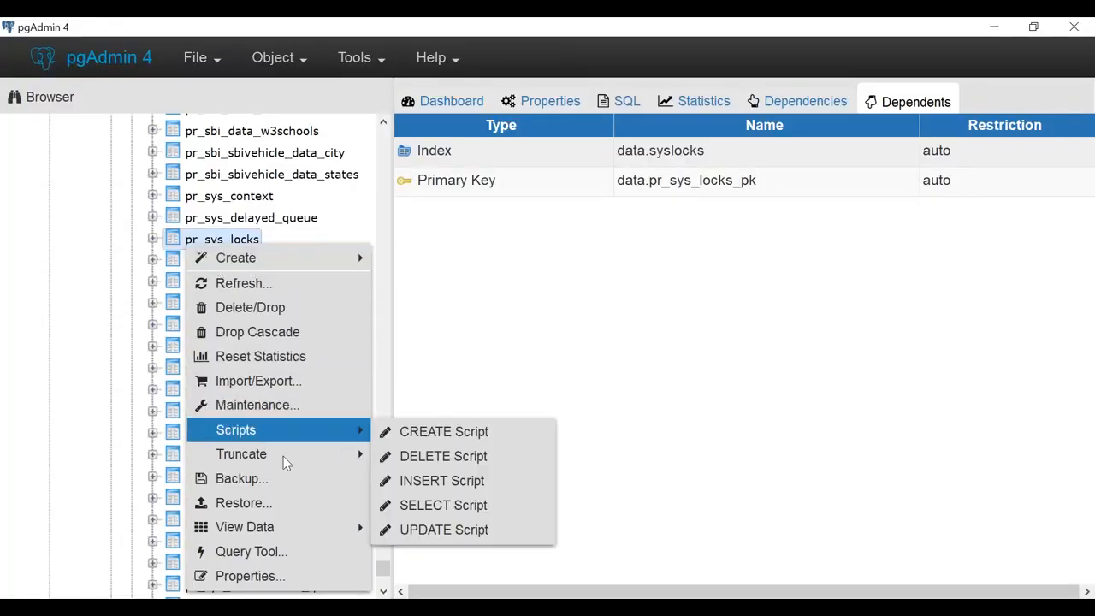
mouse_move(268, 528)
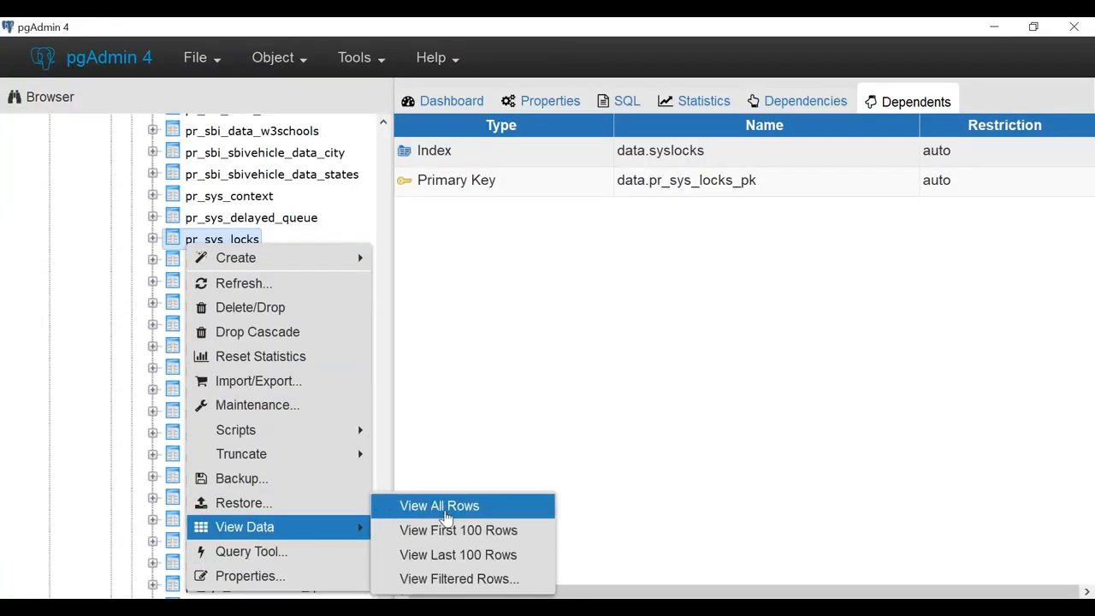
left_click(443, 509)
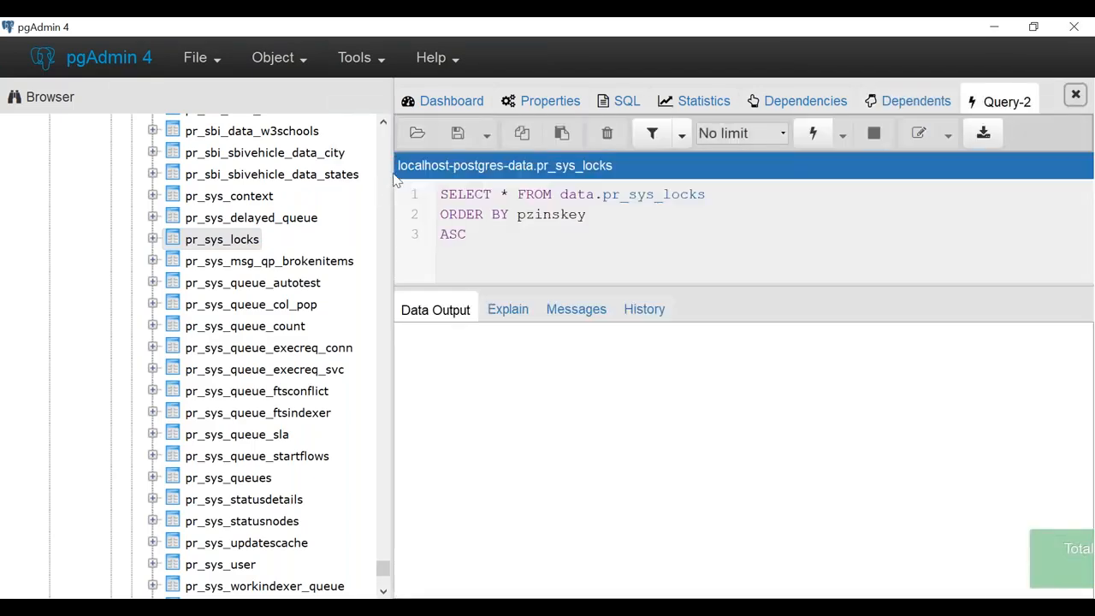
left_click_drag(392, 141, 243, 142)
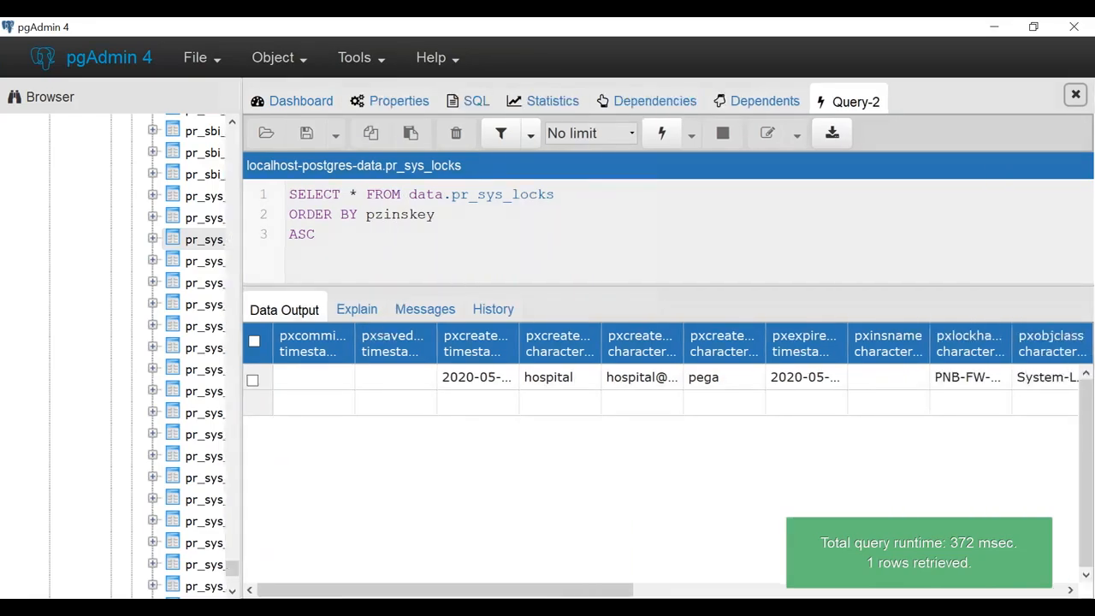
key("alt+Tab")
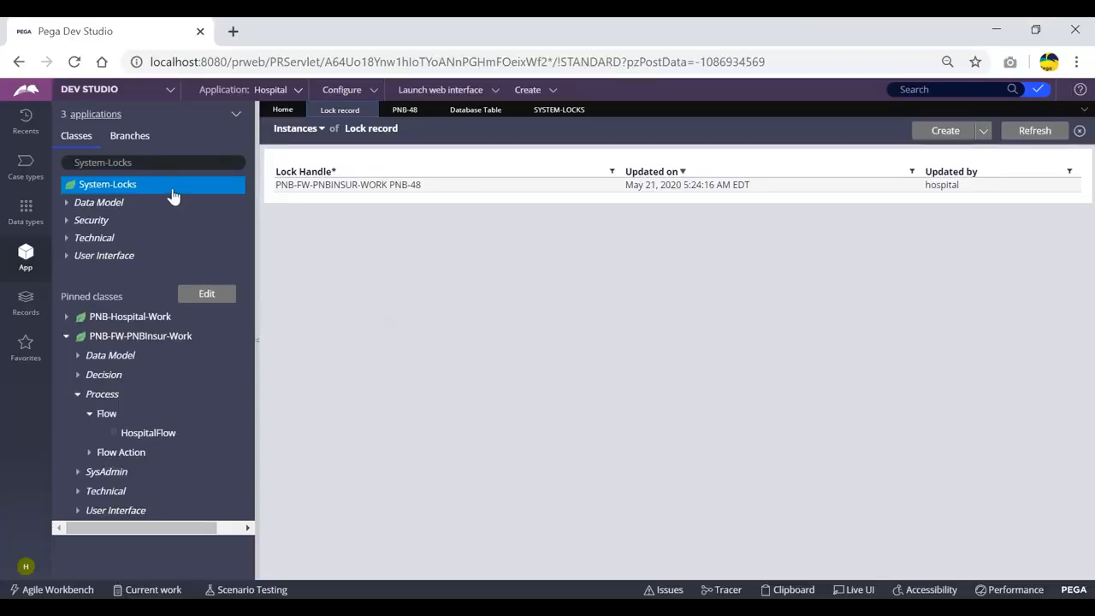
Open the System-Locks class definition and highlight its pxLockHandle key
right_click(112, 190)
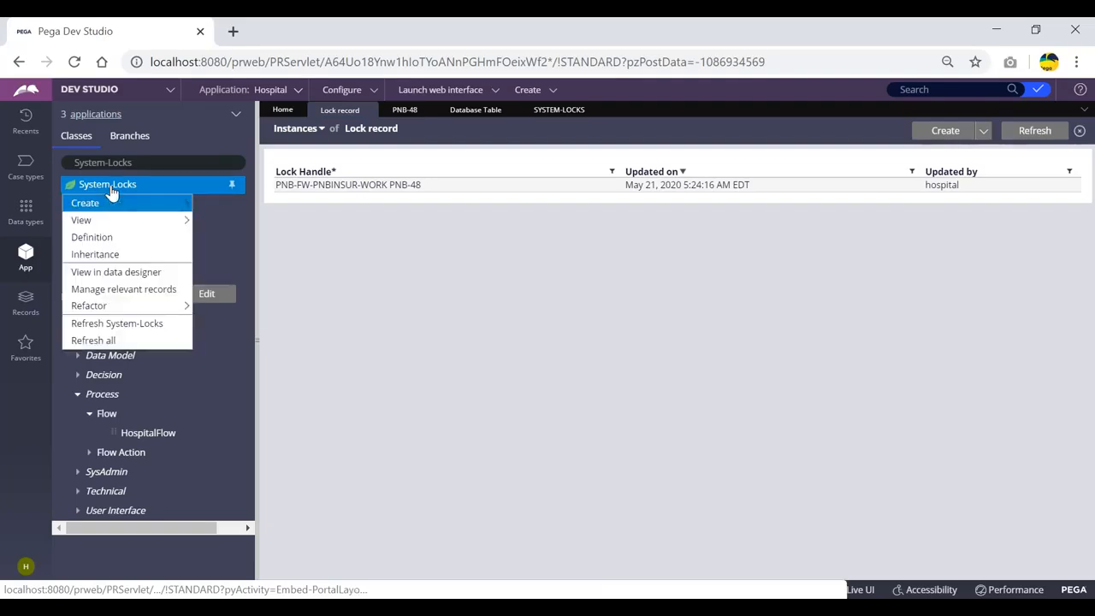
left_click(89, 242)
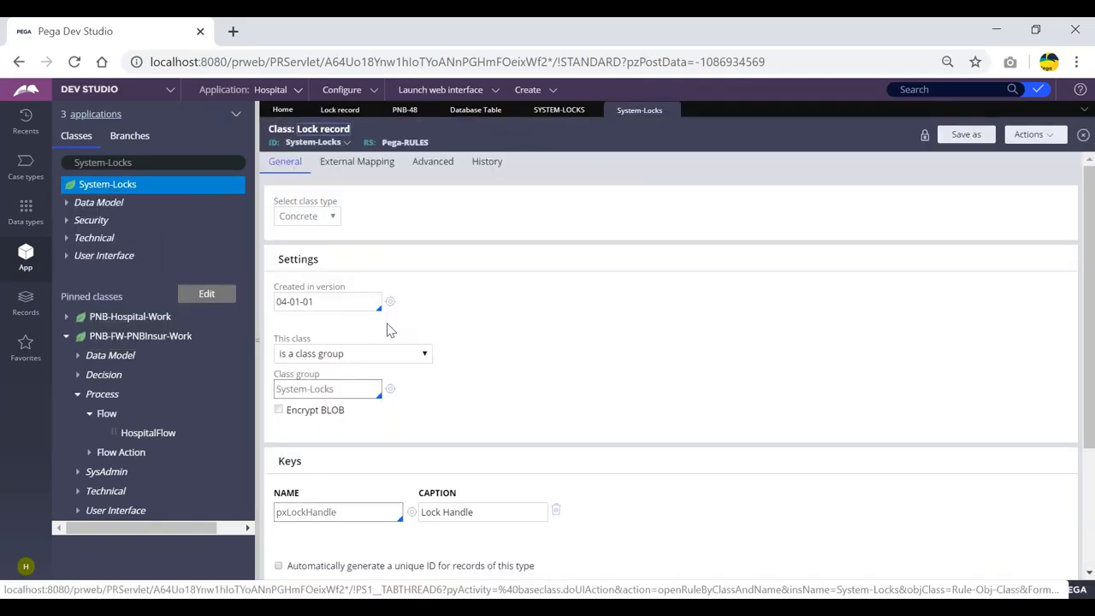
left_click_drag(345, 522, 274, 515)
left_click(537, 352)
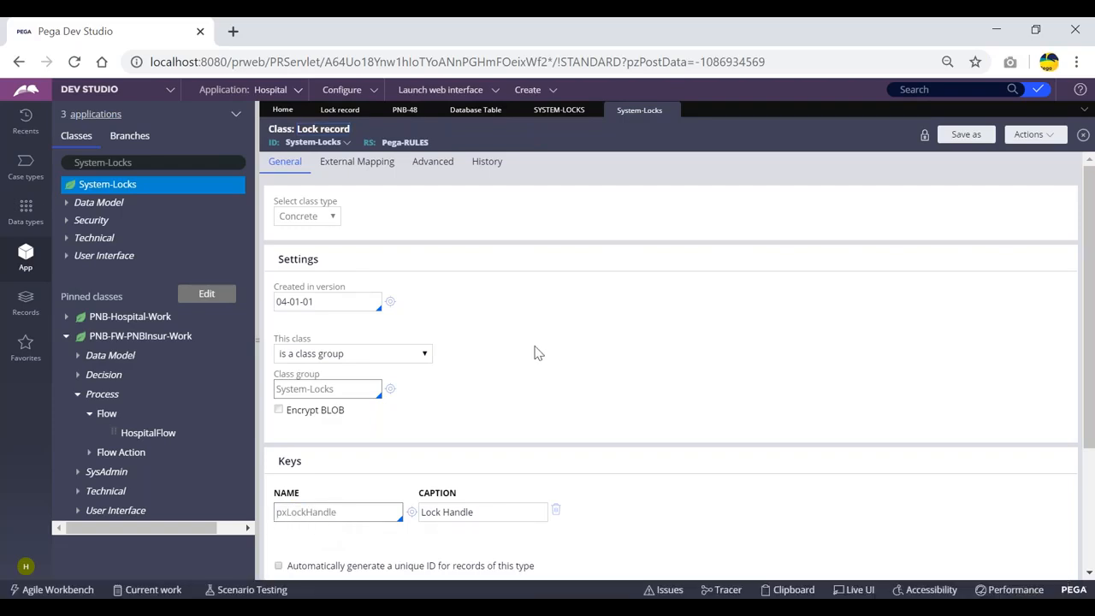
left_click_drag(337, 513, 277, 518)
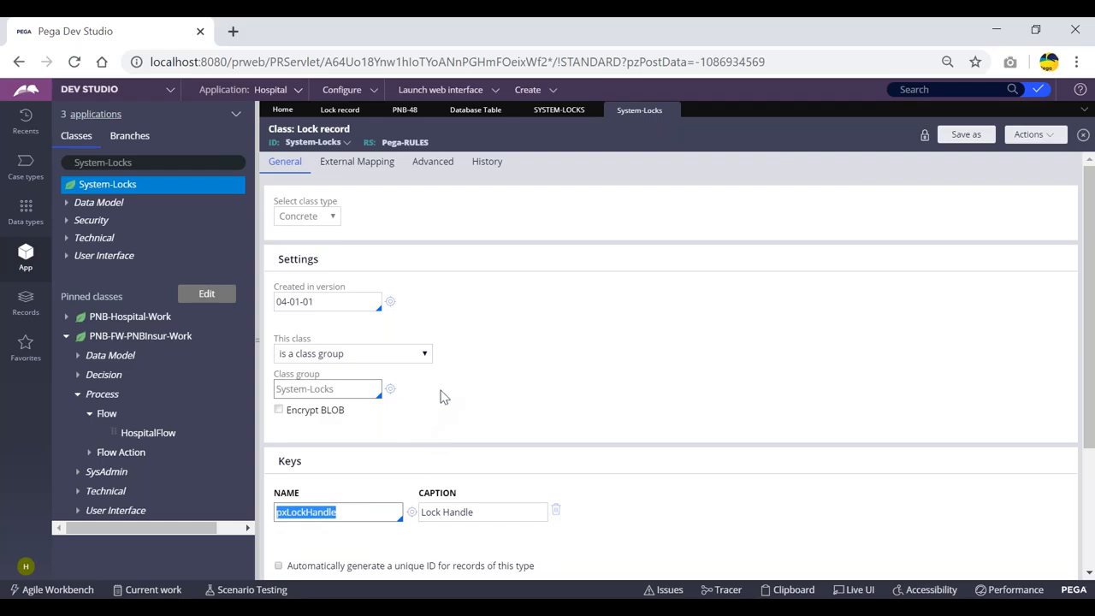
left_click(481, 387)
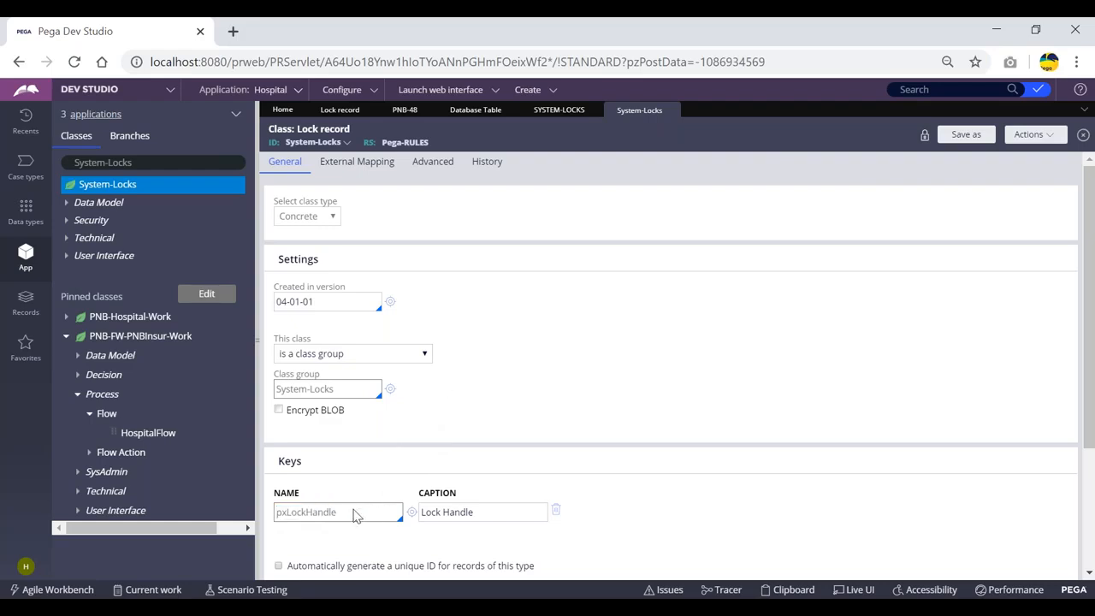
left_click_drag(342, 514, 281, 516)
left_click(515, 368)
Highlight the lock handle PNB-FW-PNBINSUR-WORK PNB-48 in the Lock record list, then reopen System-Locks
left_click(341, 110)
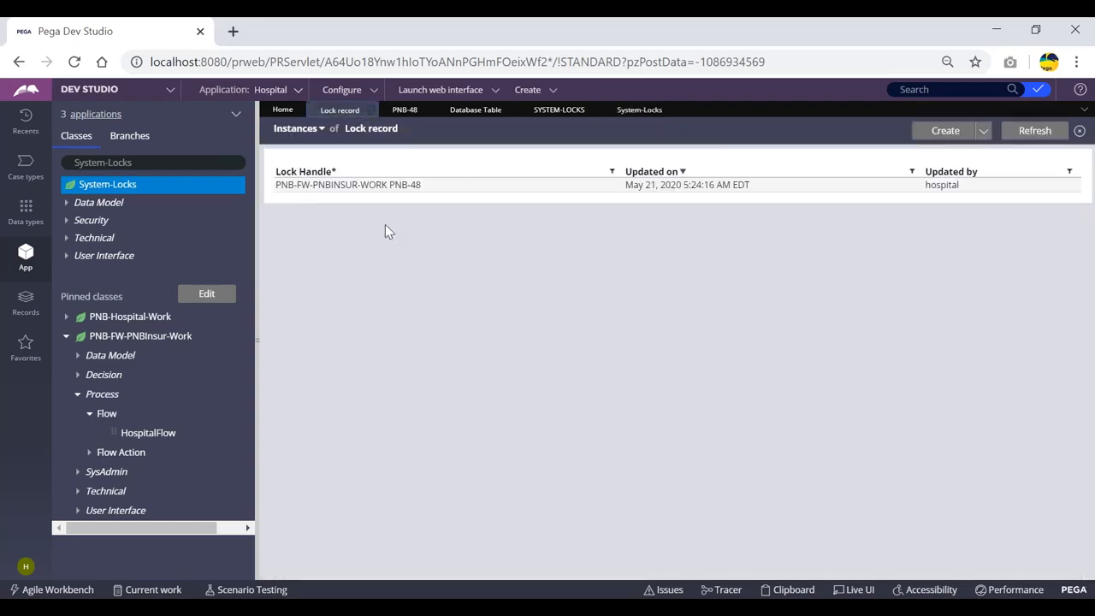
left_click_drag(312, 192, 277, 192)
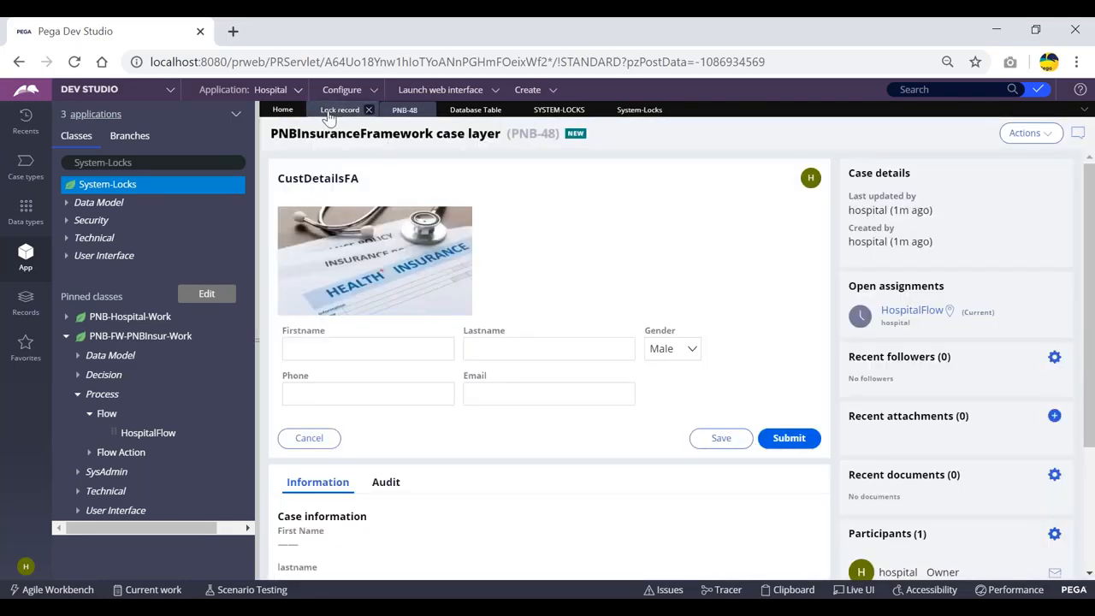
left_click(339, 109)
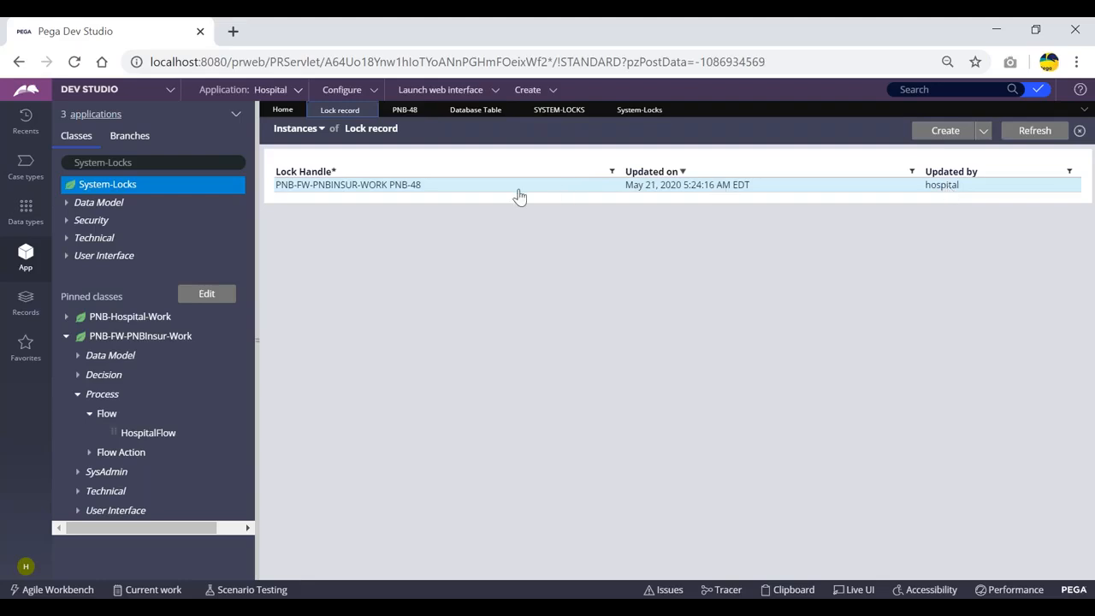
left_click(634, 114)
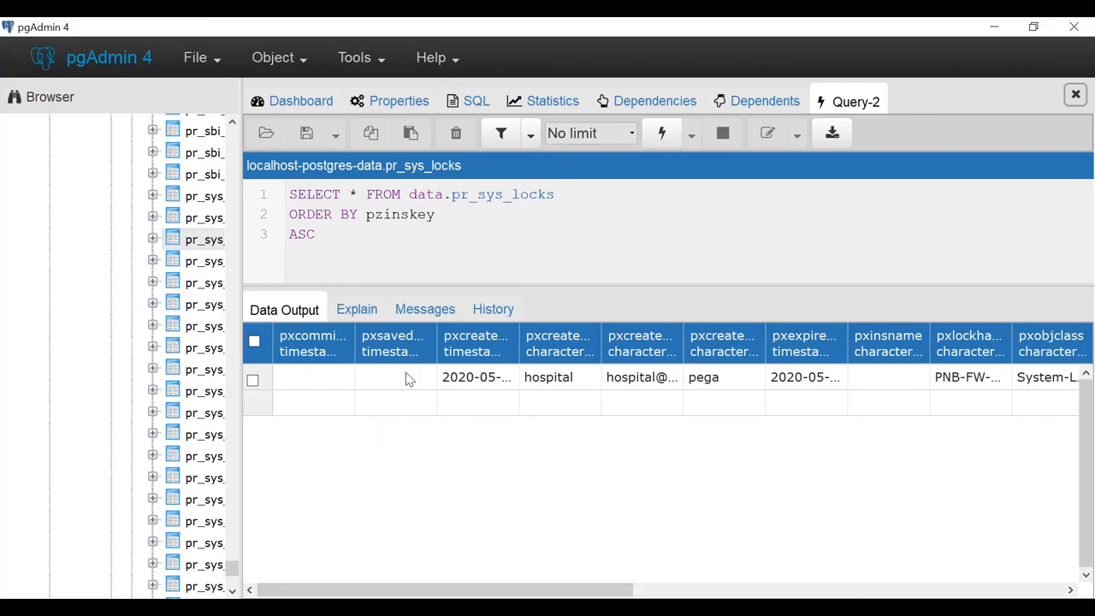
Scroll the results right and widen pxlockhandle to show the full PNB-FW-PNBINSUR-WORK PNB-48 handle
left_click_drag(504, 593, 535, 588)
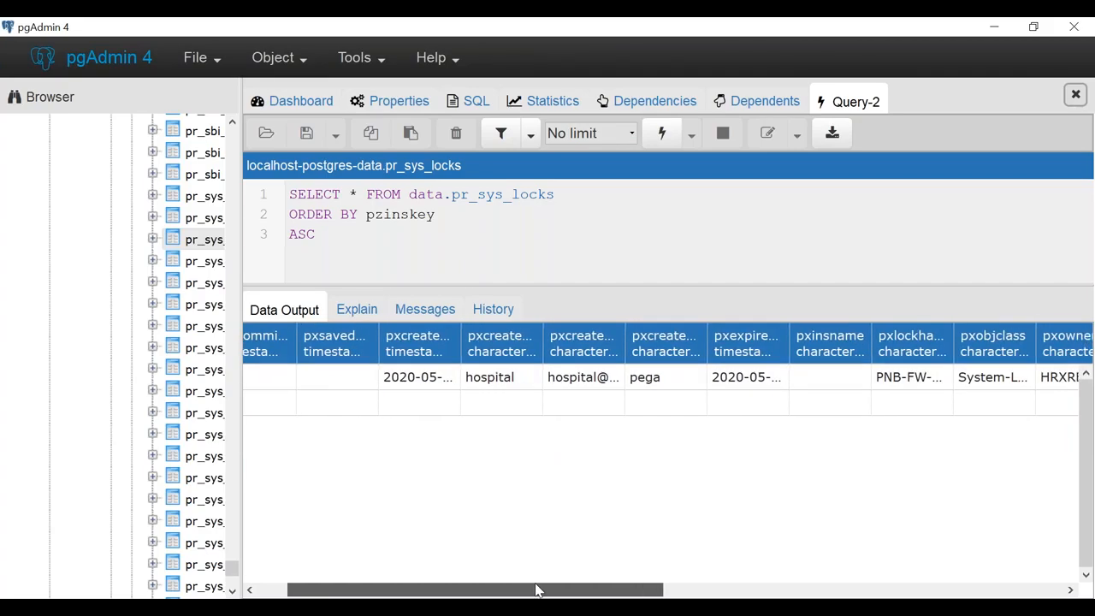
key("alt+Tab")
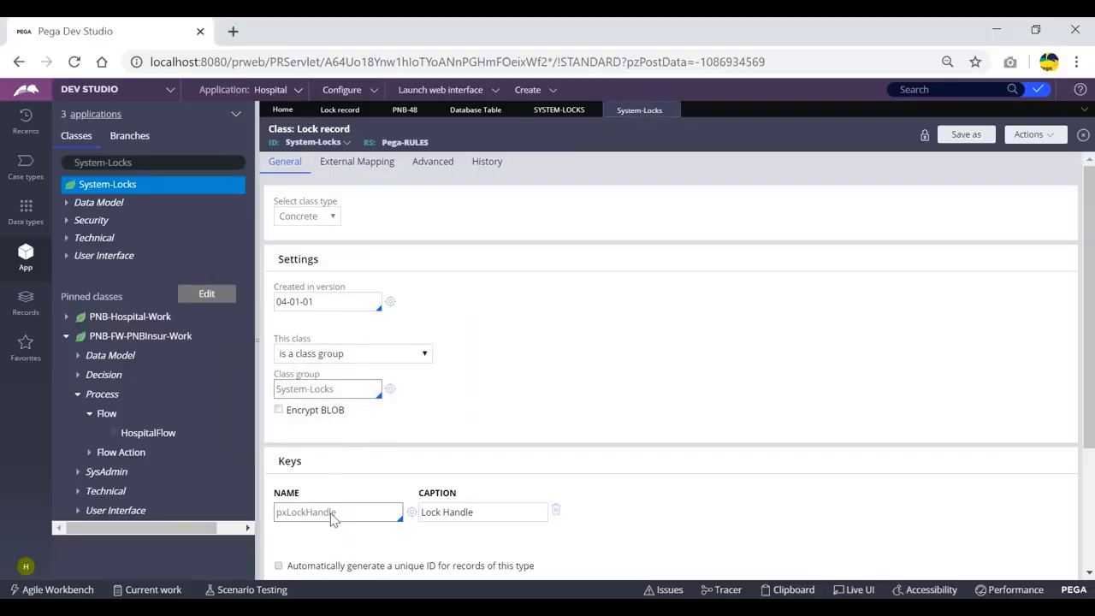
key("alt+Tab")
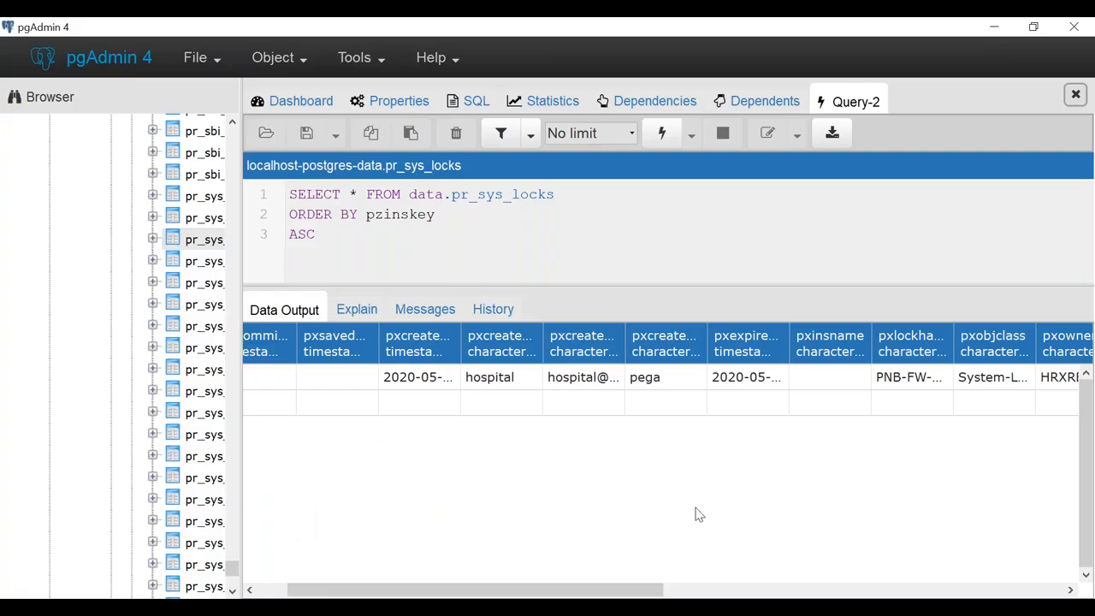
left_click_drag(639, 589, 660, 588)
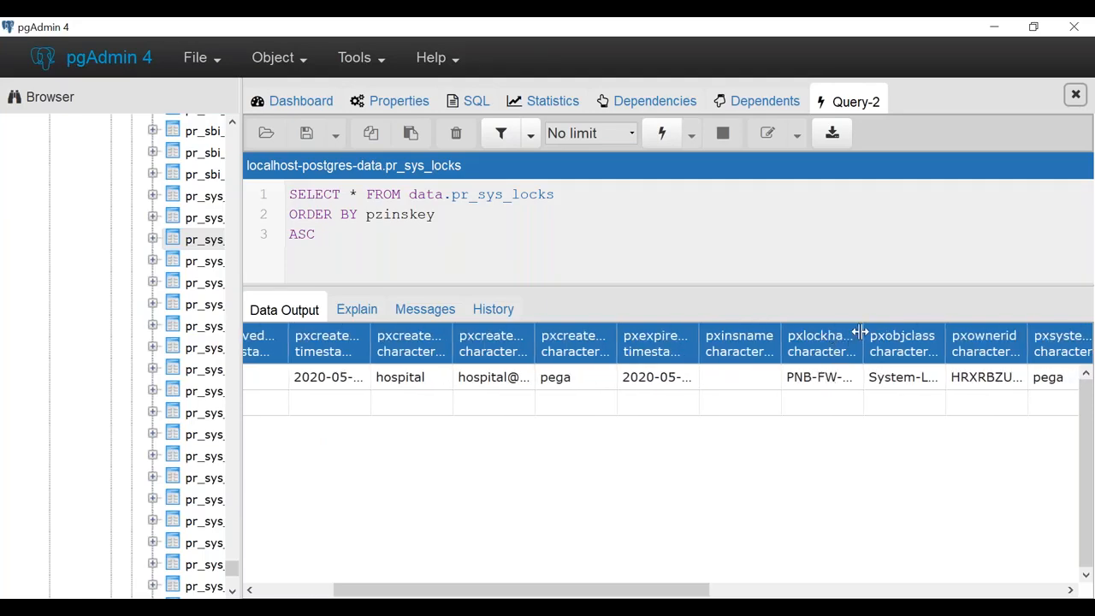
left_click_drag(860, 331, 1020, 334)
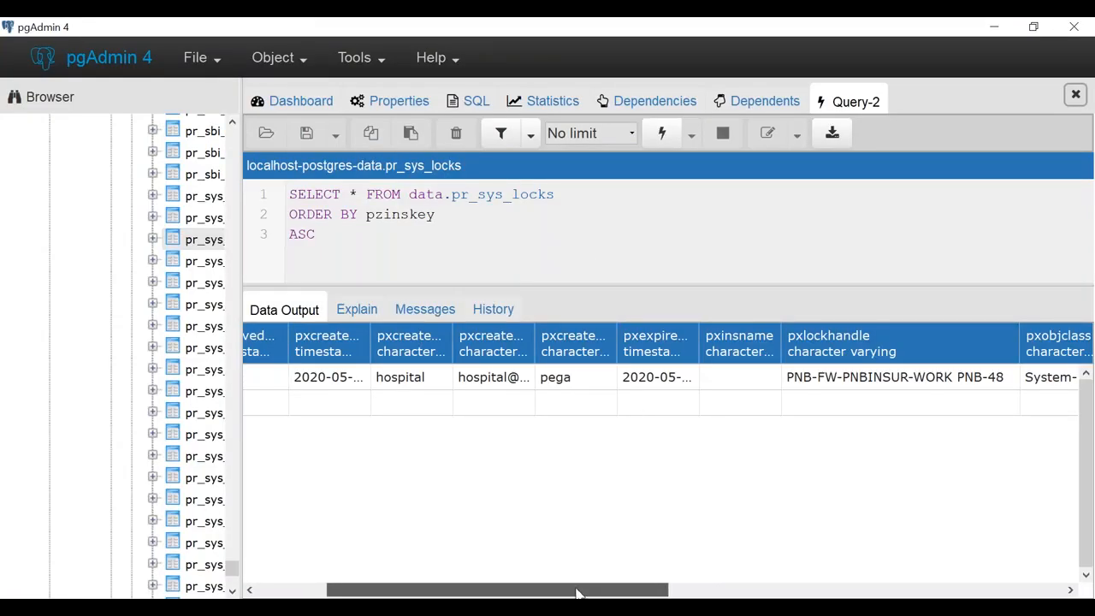
Widen the pxcreateoperator column to show its full values, then trim it slightly
left_click_drag(578, 592, 576, 592)
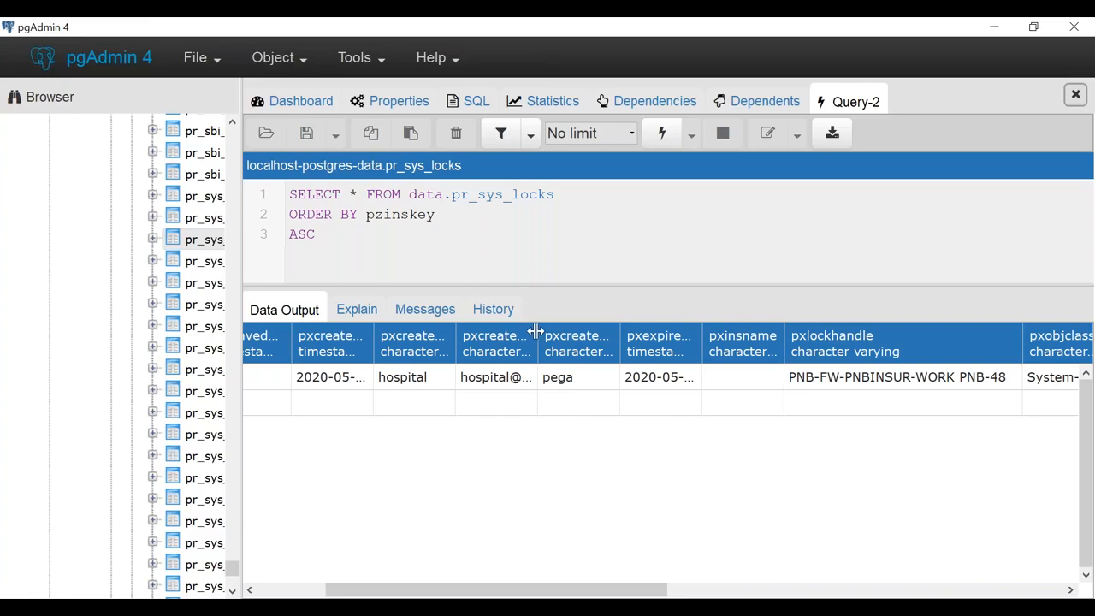
left_click_drag(538, 332, 633, 332)
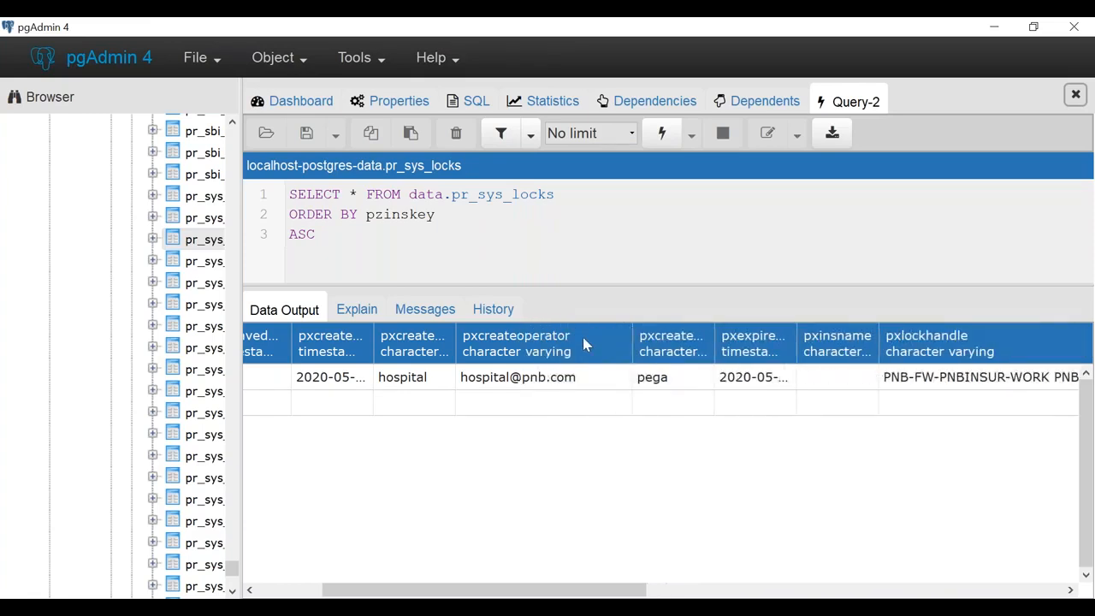
left_click_drag(630, 333, 595, 333)
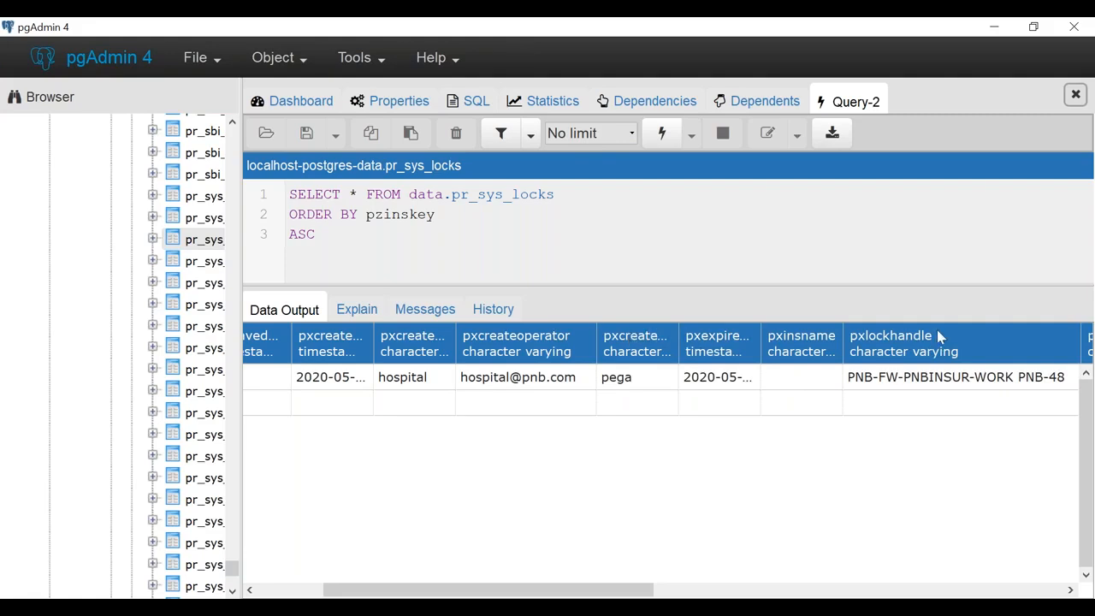
left_click_drag(616, 592, 652, 590)
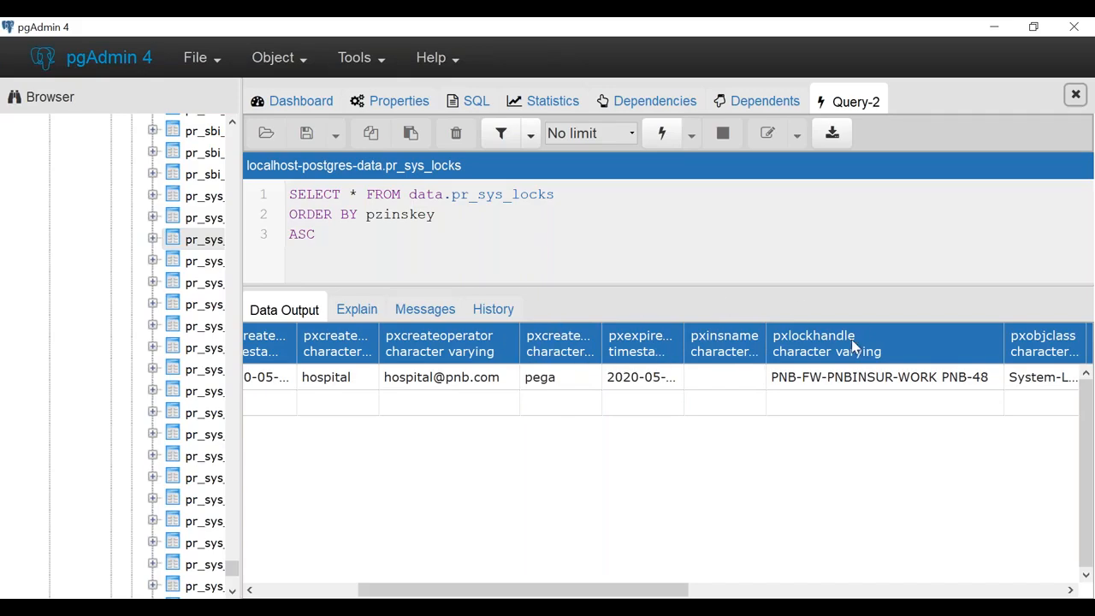
Open the PNB-48 case in Pega and put the cursor in its Lastname field
key("alt+Tab")
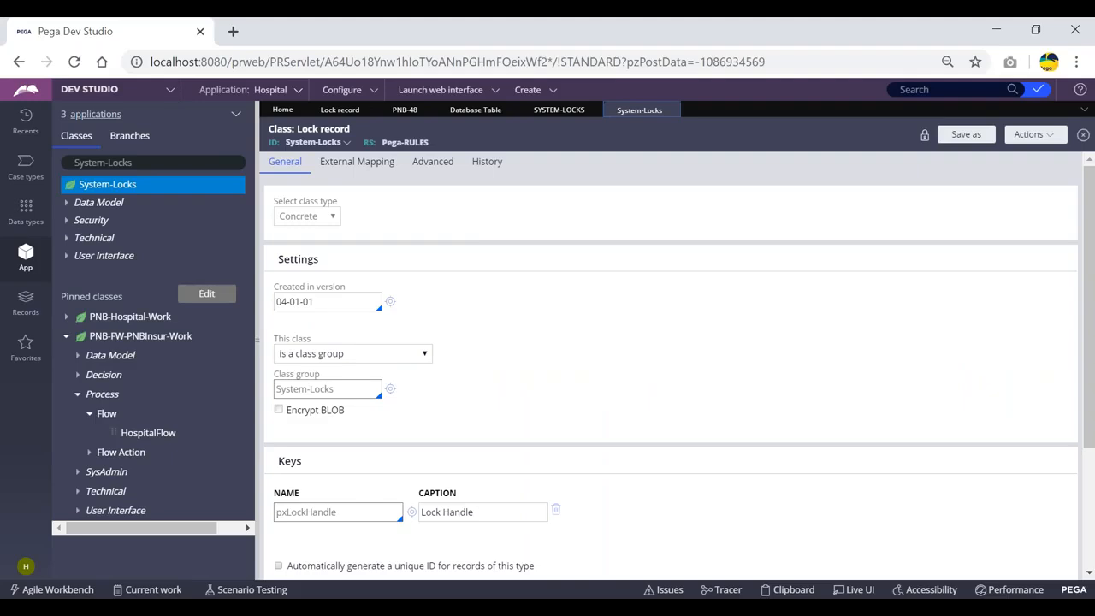
left_click(405, 109)
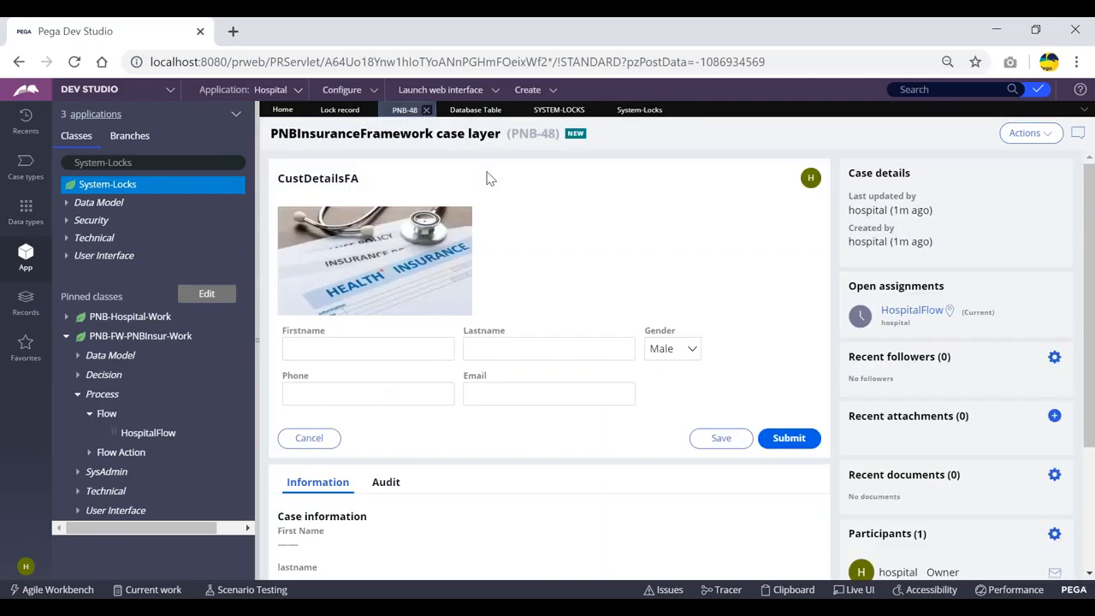
left_click(531, 357)
Compare with the pgAdmin lock row, then open the Lock record instances list
key("alt+Tab")
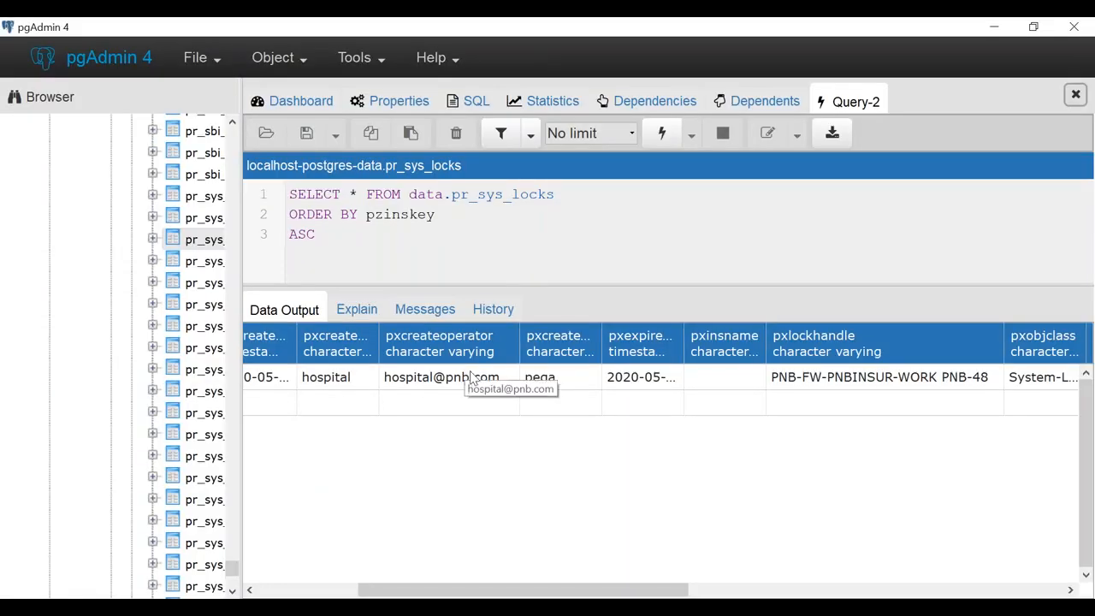
key("alt+Tab")
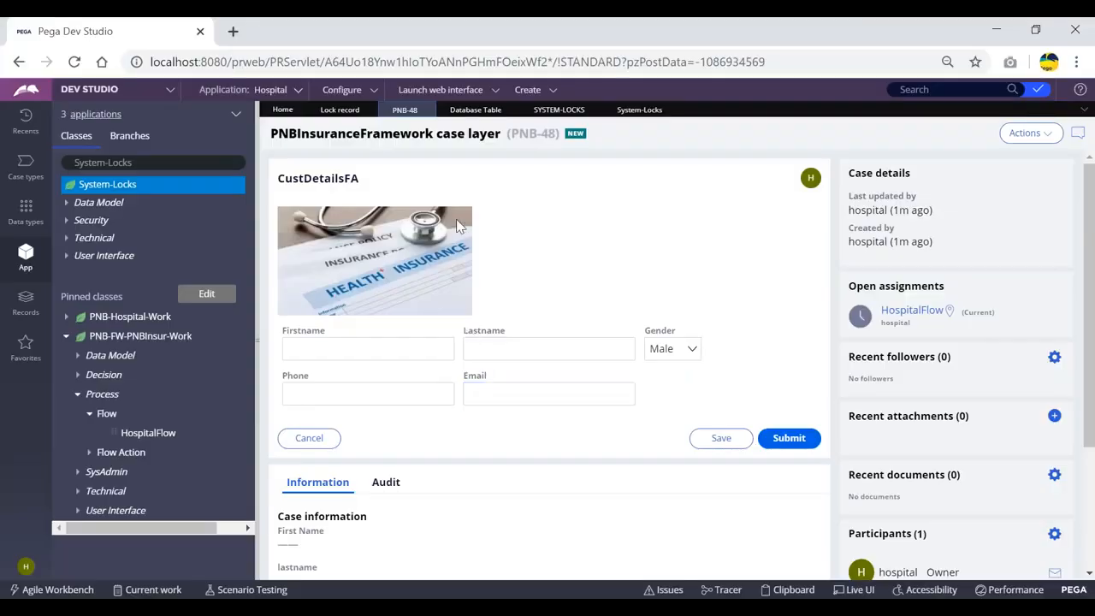
left_click(340, 110)
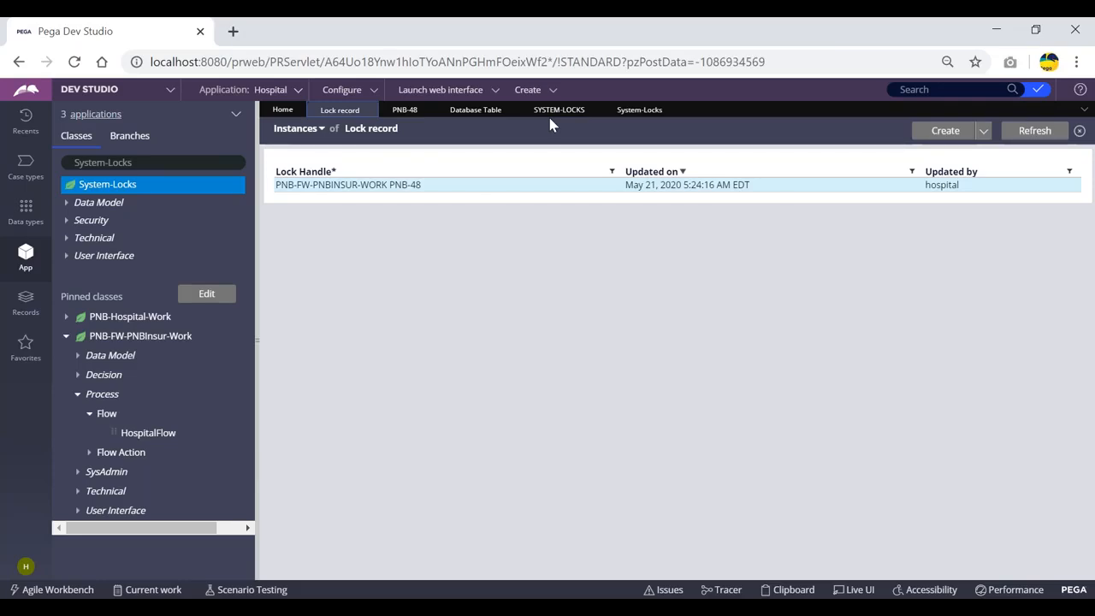
Return to the PNB-48 case and select the text 'System-Locks' in the Classes filter
left_click(396, 114)
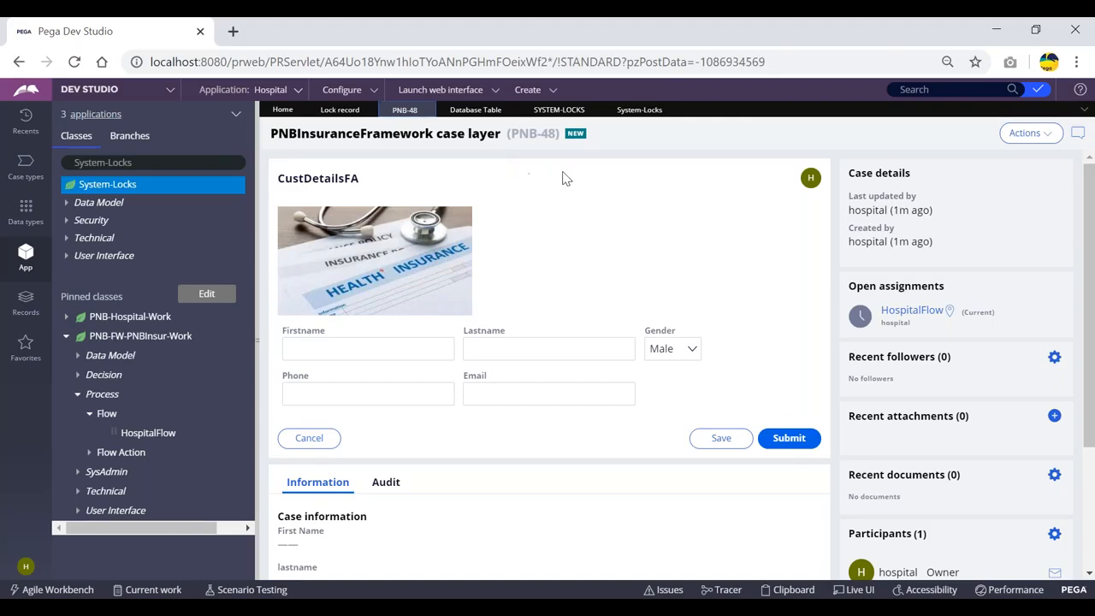
left_click(156, 162)
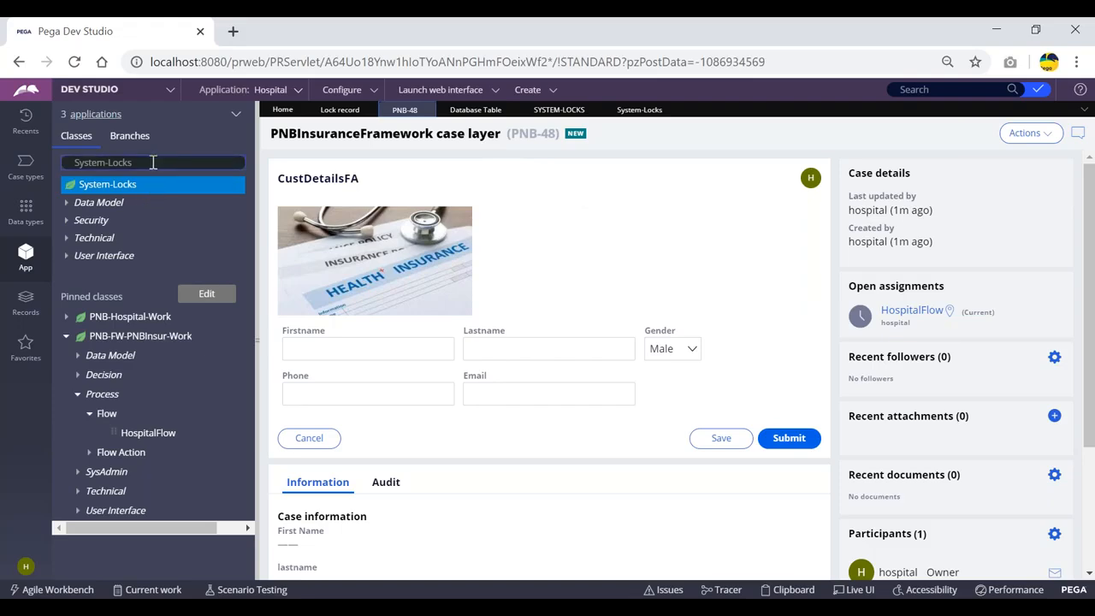
left_click(148, 162)
left_click_drag(147, 161, 69, 163)
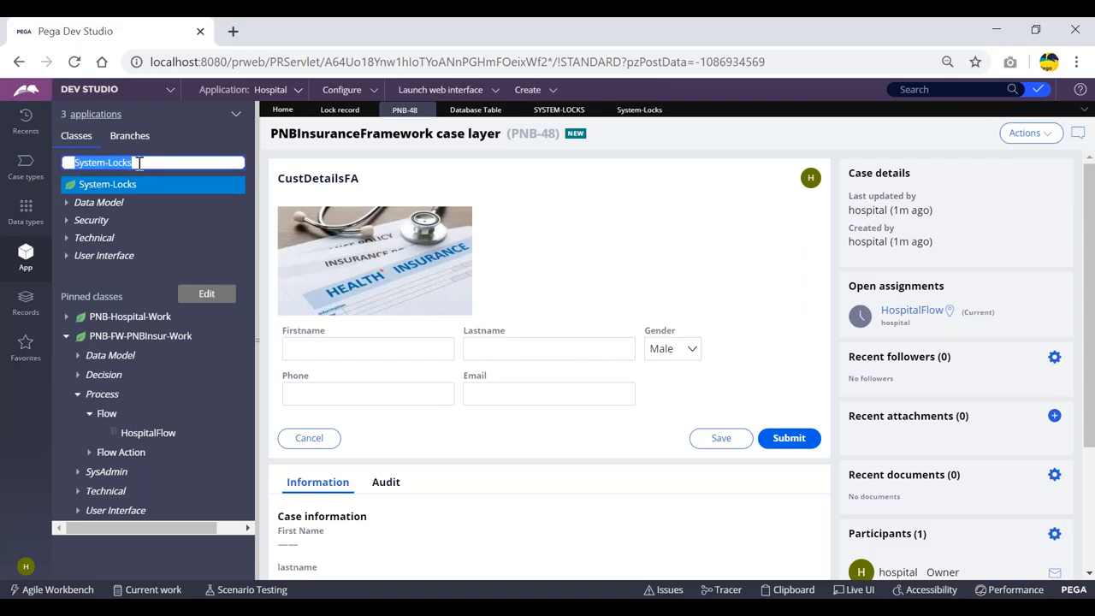
key("alt+Tab")
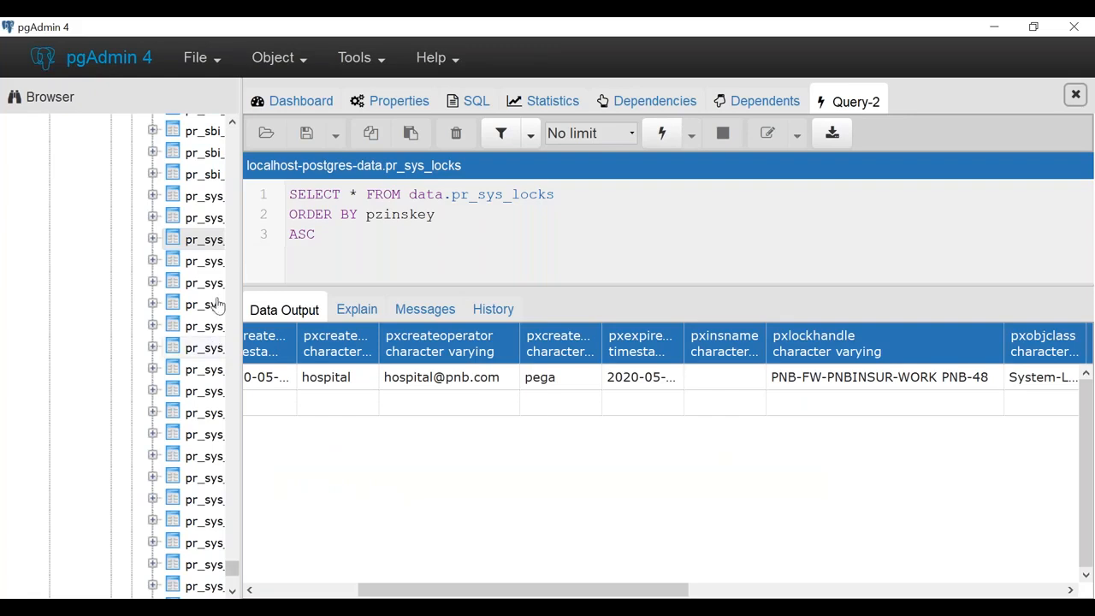
Highlight pr_sys_locks in the query and select the PNB-FW-PNBINSUR-WORK PNB-48 lock handle cell
left_click_drag(562, 195, 458, 201)
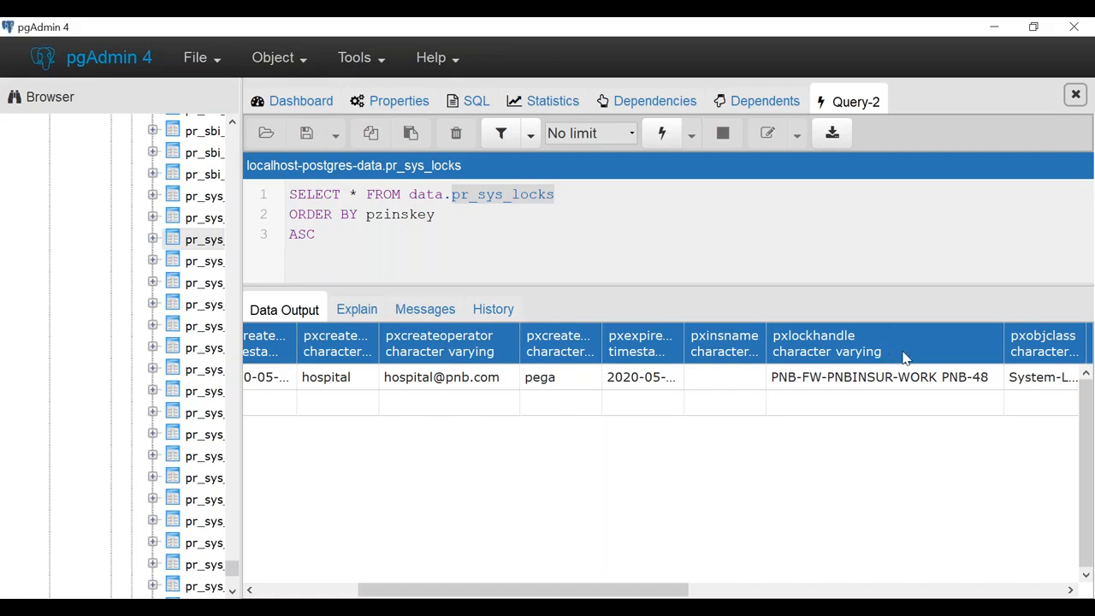
left_click(992, 381)
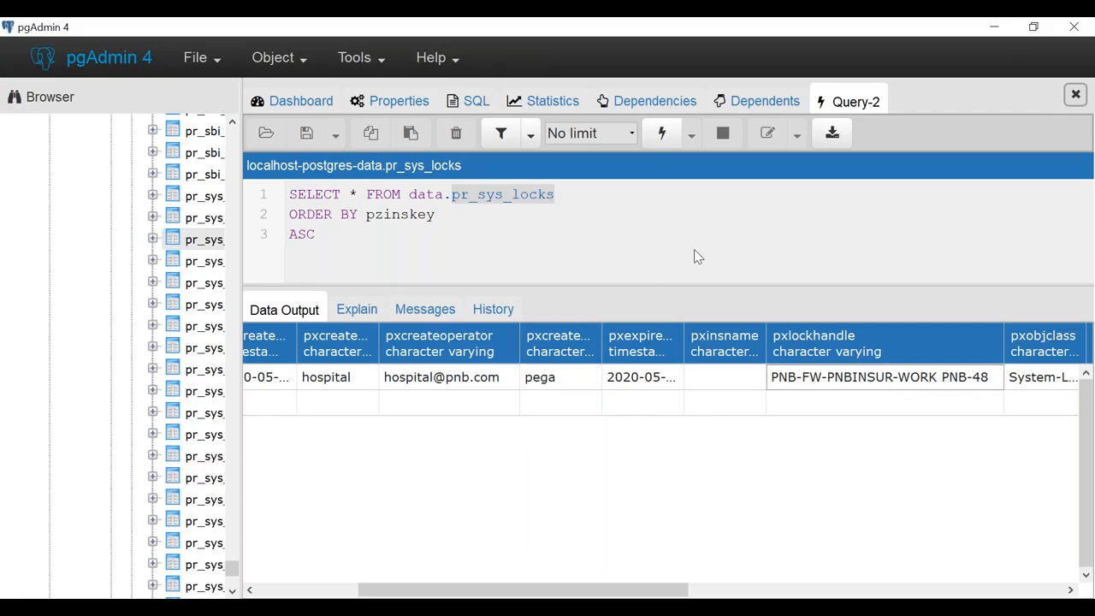
key("alt+Tab")
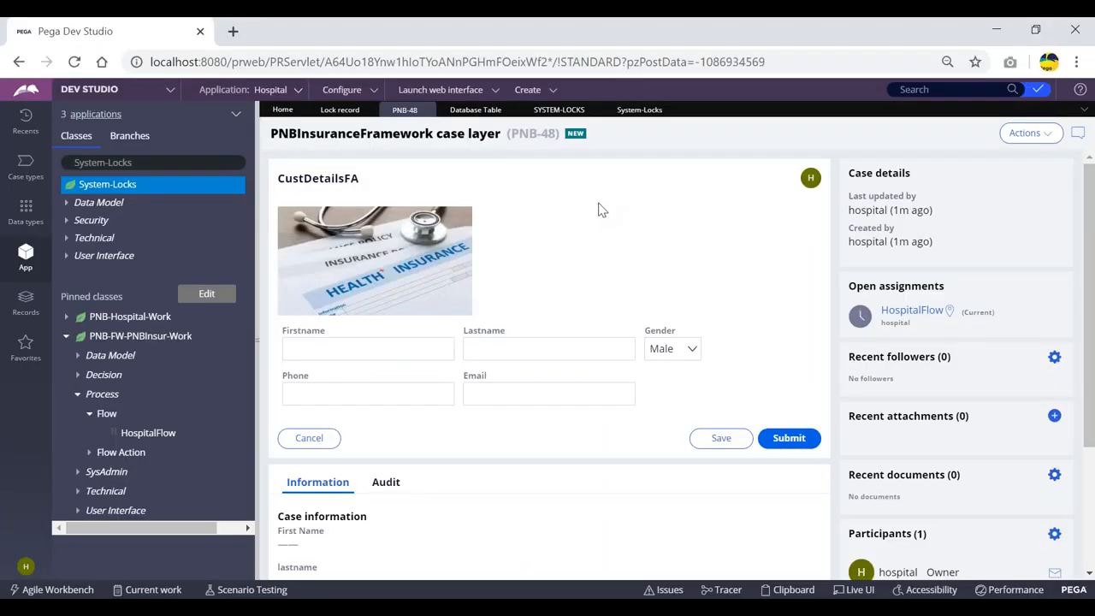